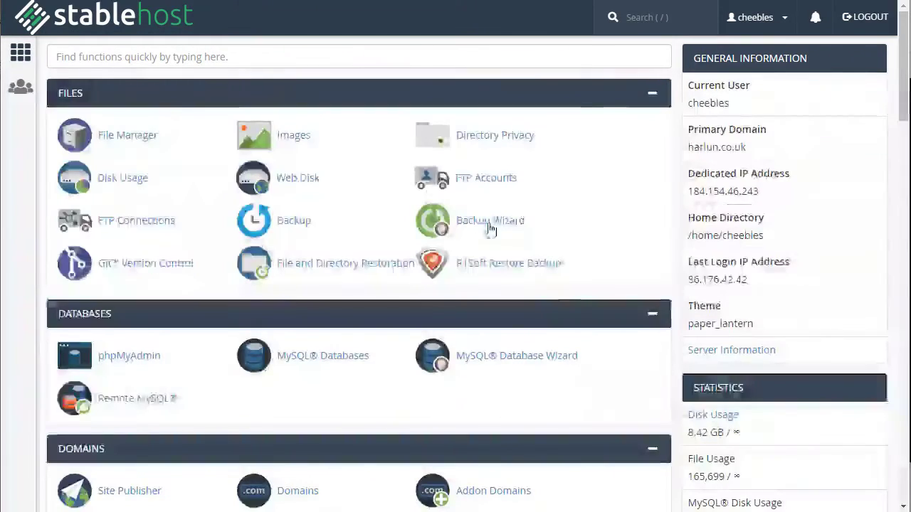
- Scroll through the cPanel dashboard's file, database, domain and security tool sections
{"action": "scroll", "coordinate": [459, 205], "scroll_direction": "down", "scroll_amount": 13}
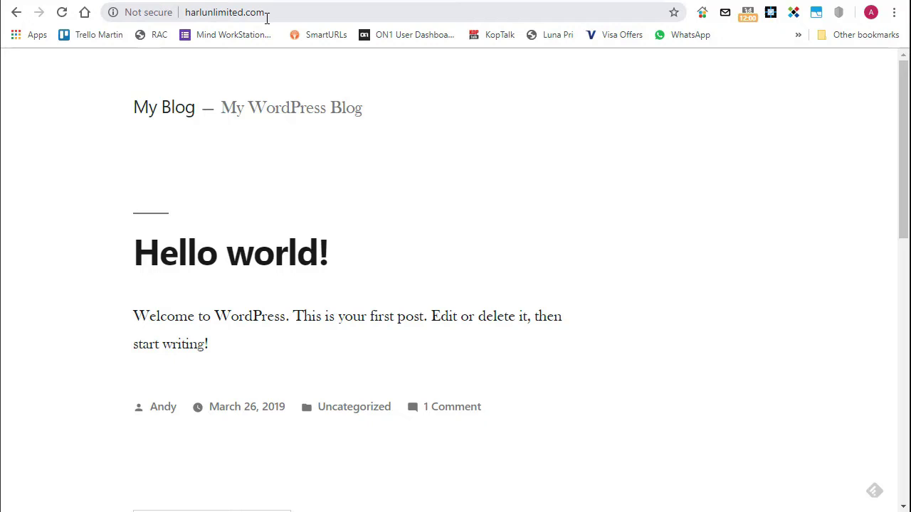
{"action": "left_click", "coordinate": [183, 15]}
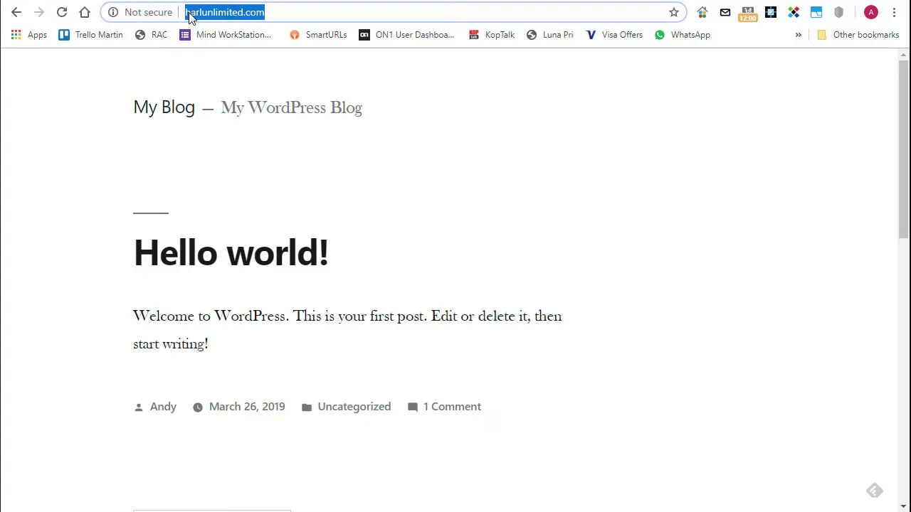
{"action": "left_click", "coordinate": [179, 13]}
{"action": "left_click", "coordinate": [184, 14]}
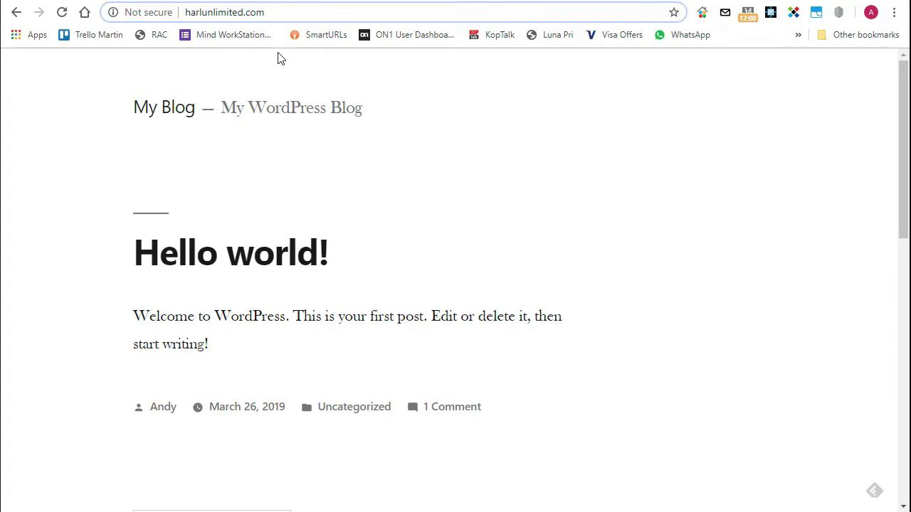
{"action": "type", "text": "https:"}
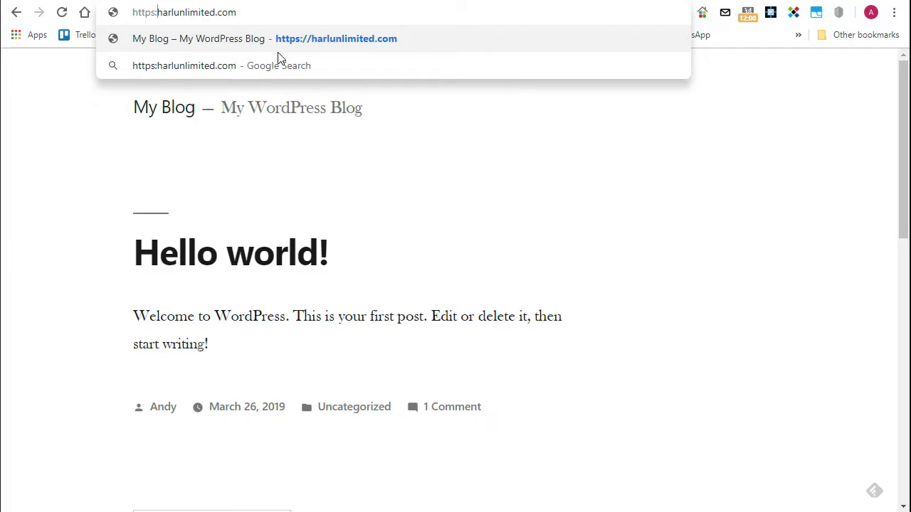
{"action": "type", "text": "//"}
{"action": "key", "text": "Return"}
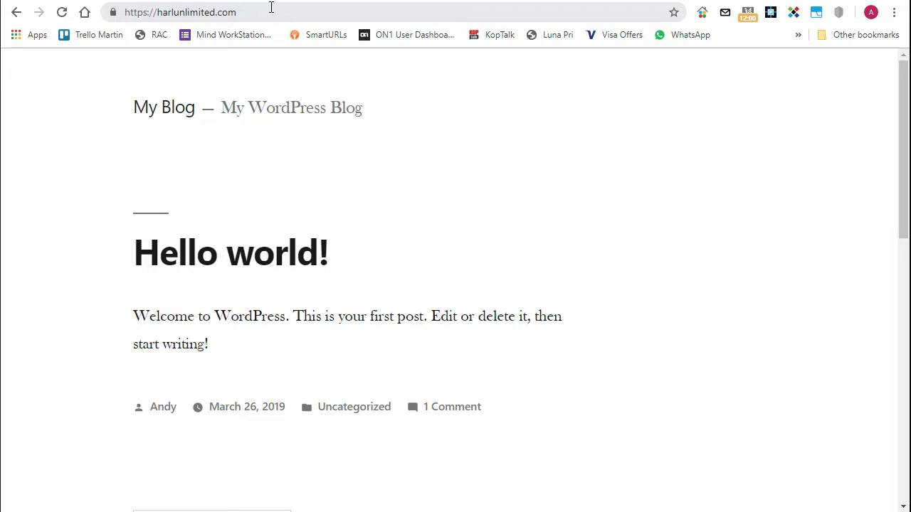
{"action": "left_click_drag", "start_coordinate": [155, 14], "coordinate": [45, 17]}
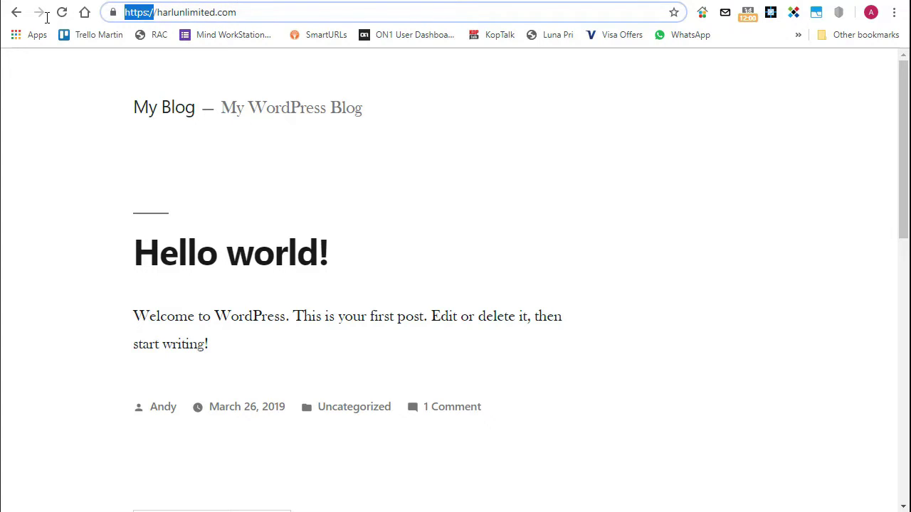
{"action": "key", "text": "BackSpace"}
{"action": "key", "text": "BackSpace"}
{"action": "key", "text": "Return"}
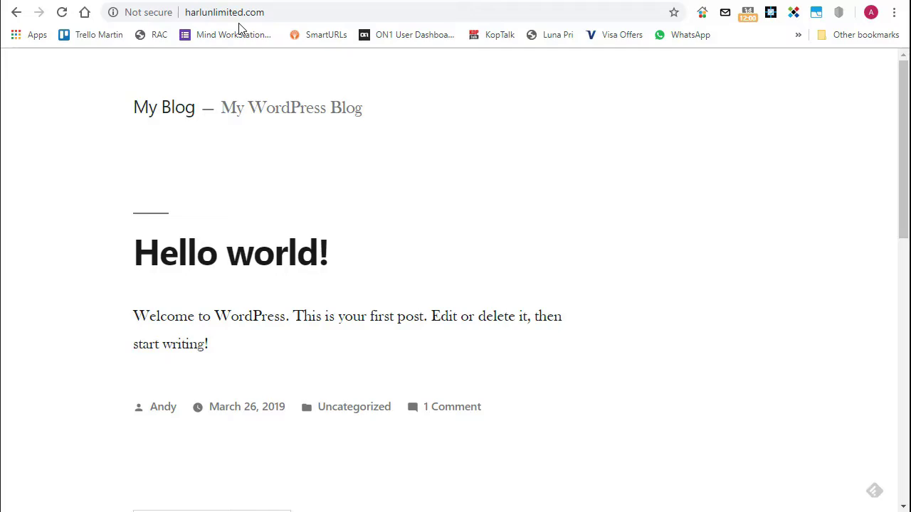
- Paste the RewriteCond %{HTTPS} off 301 redirect rules after RewriteEngine On in .htaccess and save
{"action": "key", "text": "alt+Tab"}
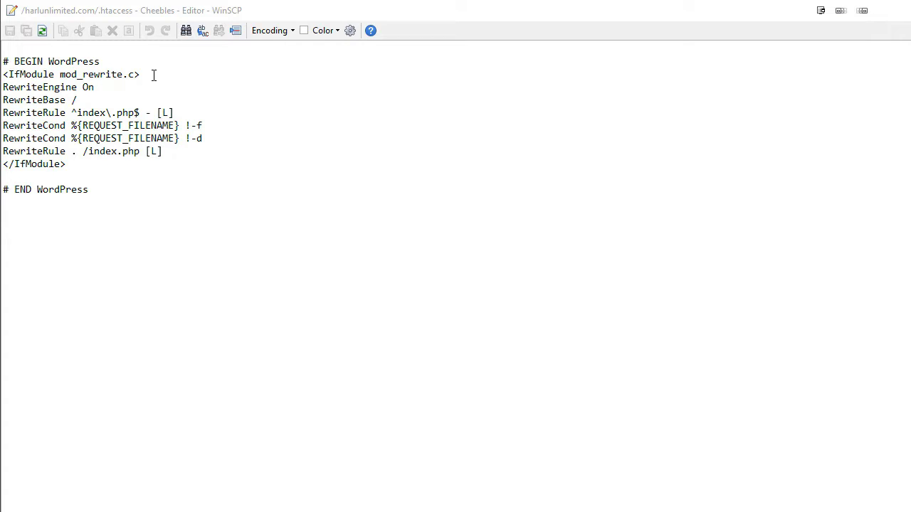
{"action": "left_click", "coordinate": [107, 98]}
{"action": "left_click", "coordinate": [103, 89]}
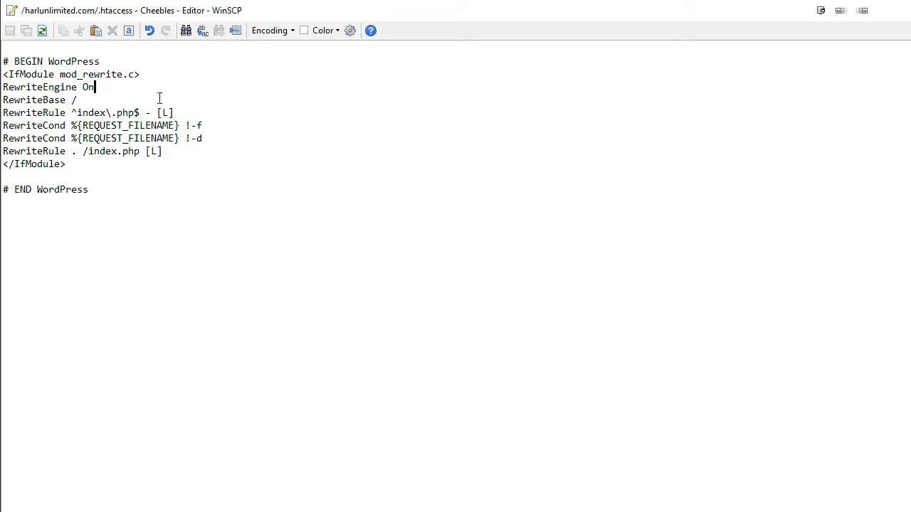
{"action": "key", "text": "Return"}
{"action": "key", "text": "Return"}
{"action": "key", "text": "Return"}
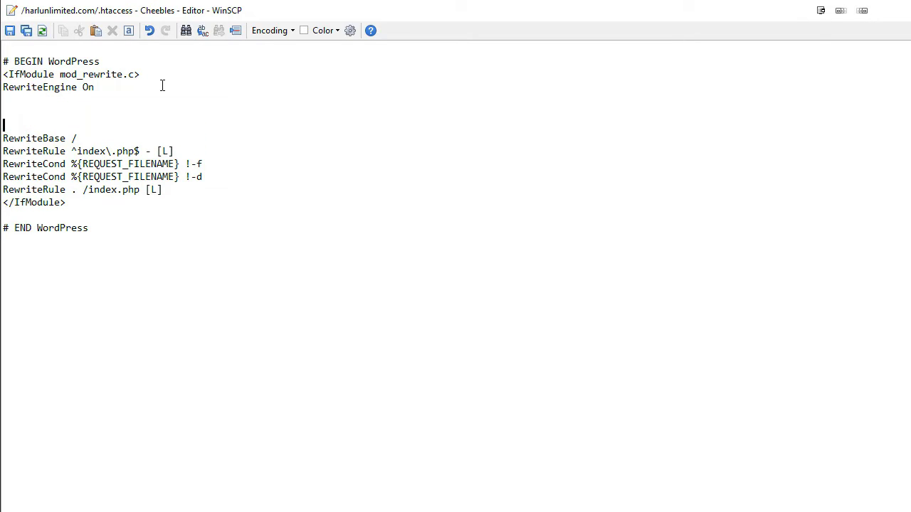
{"action": "key", "text": "Up"}
{"action": "type", "text": "RewriteCond %{HTTPS} off RewriteRule ^(.*)$ https://%{HTTP_HOST}%{REQUEST_URI} [L,R=301]"}
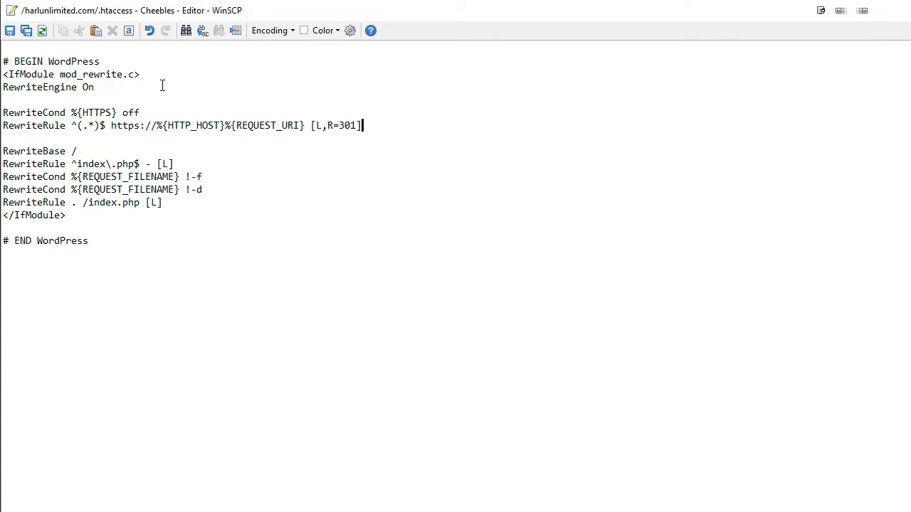
{"action": "left_click", "coordinate": [9, 31]}
{"action": "key", "text": "alt+Tab"}
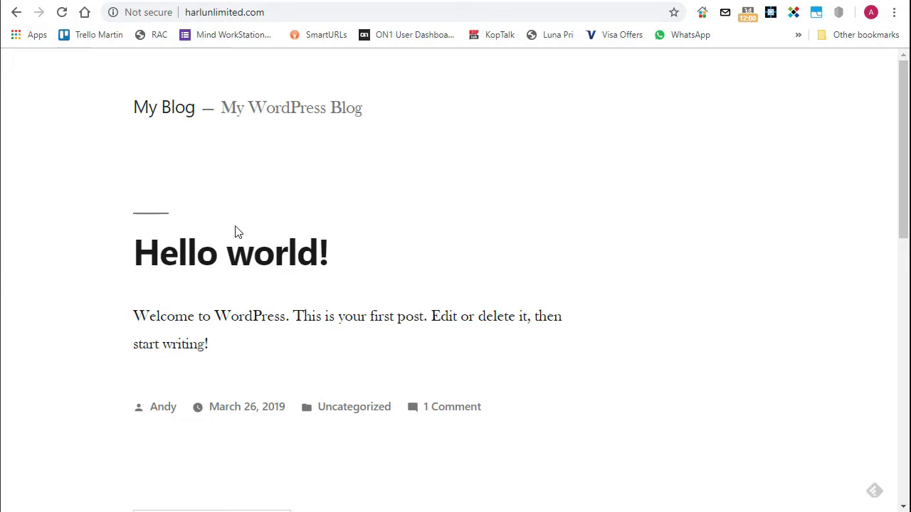
- Reload the blog to test the https redirect and open the Hello world! post
{"action": "left_click", "coordinate": [61, 13]}
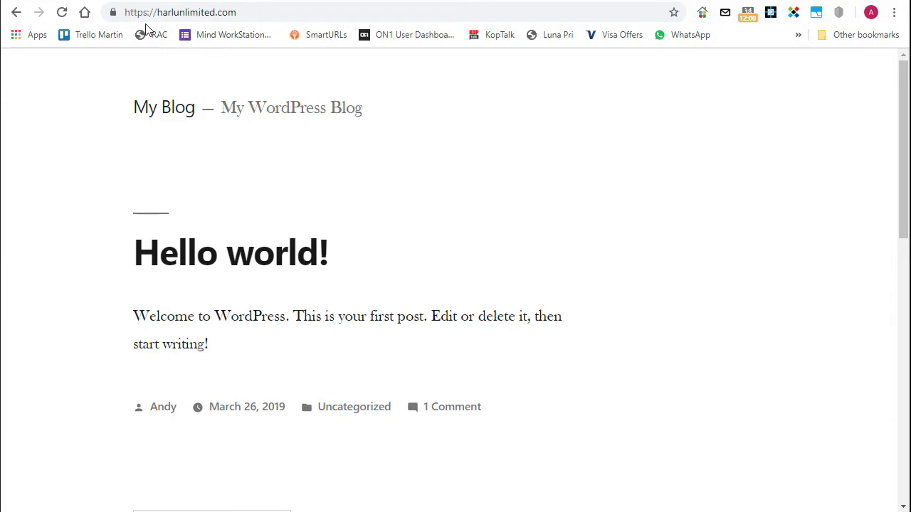
{"action": "left_click", "coordinate": [61, 14]}
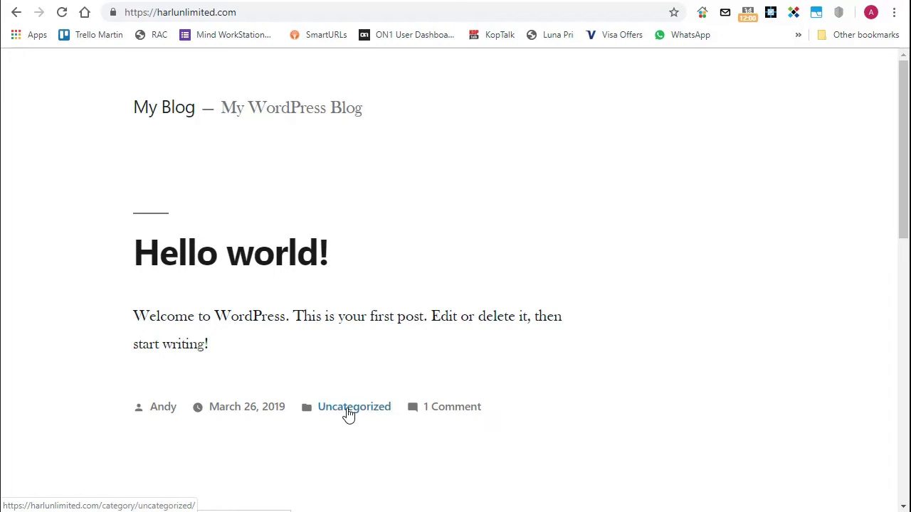
{"action": "left_click", "coordinate": [264, 264]}
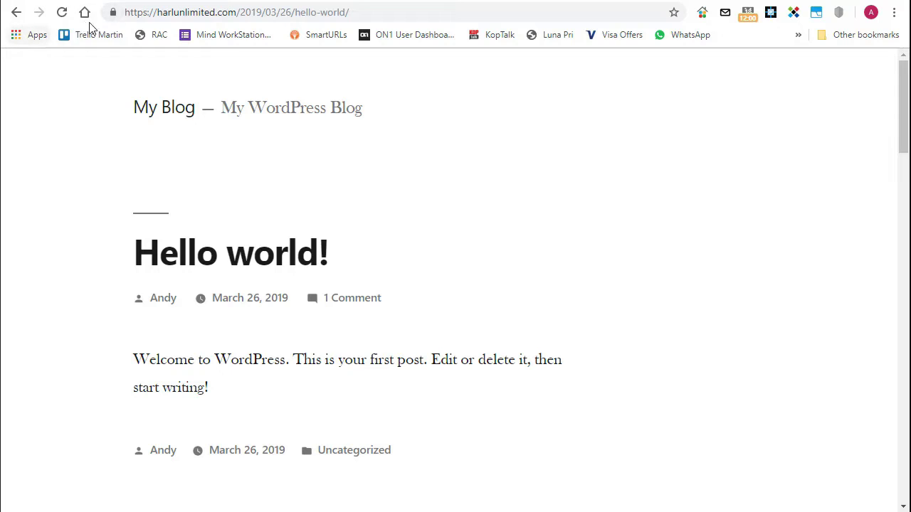
{"action": "left_click_drag", "start_coordinate": [157, 12], "coordinate": [77, 13]}
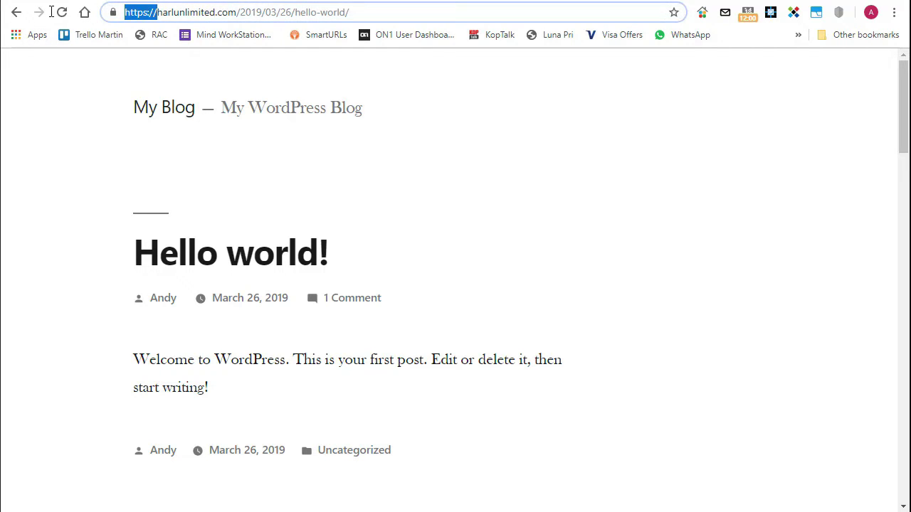
{"action": "key", "text": "BackSpace"}
{"action": "key", "text": "Return"}
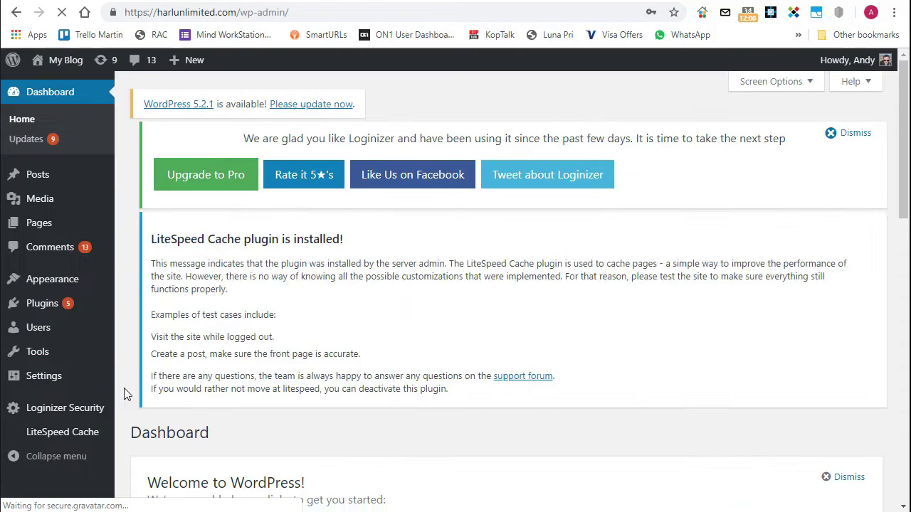
- Save the login in Chrome, then review WordPress Address and Site Address under Settings > General
{"action": "mouse_move", "coordinate": [49, 380]}
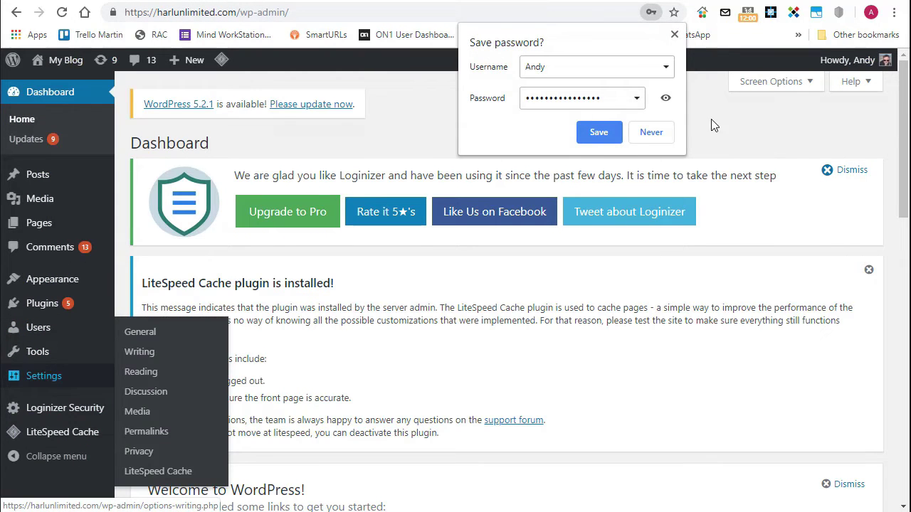
{"action": "left_click", "coordinate": [590, 134]}
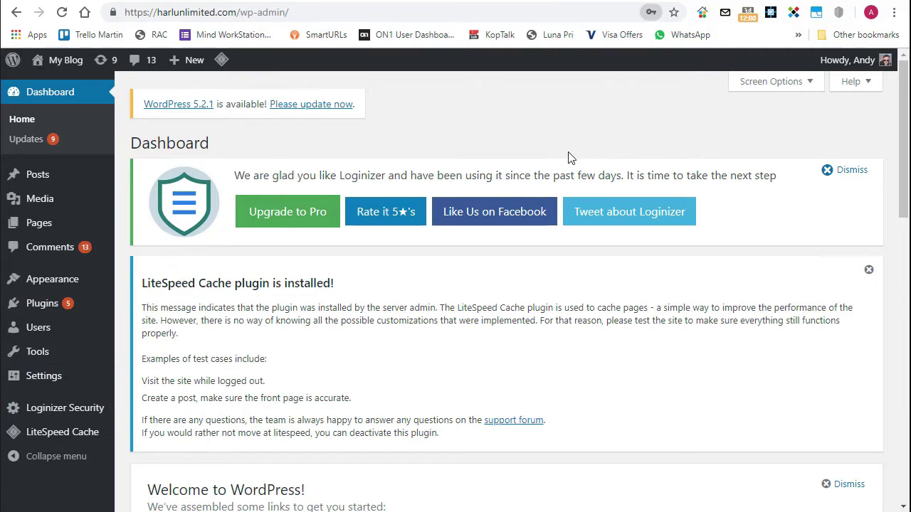
{"action": "mouse_move", "coordinate": [62, 377]}
{"action": "left_click", "coordinate": [132, 333]}
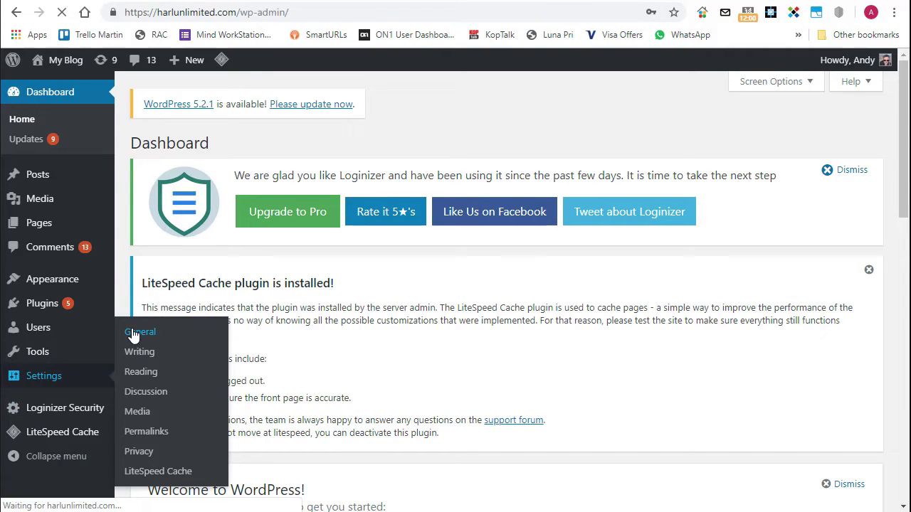
{"action": "scroll", "coordinate": [774, 292], "scroll_direction": "down", "scroll_amount": 5}
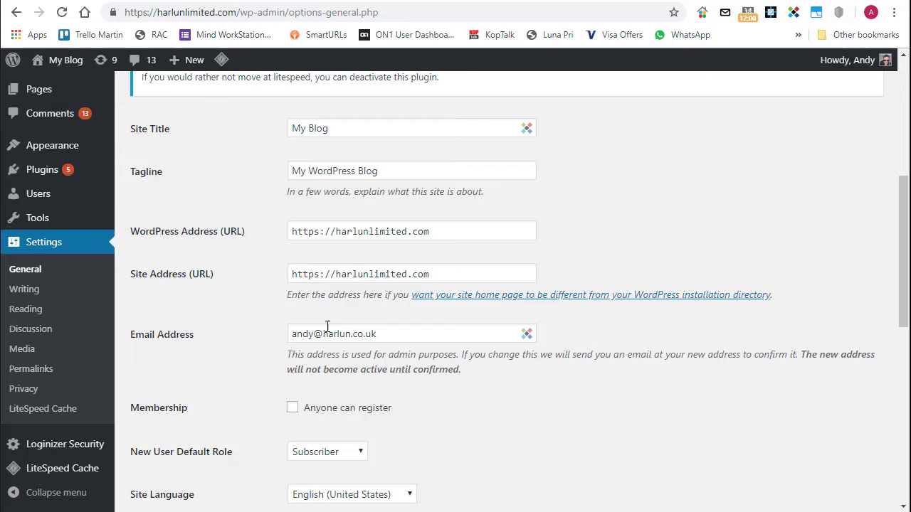
{"action": "scroll", "coordinate": [736, 276], "scroll_direction": "up", "scroll_amount": 5}
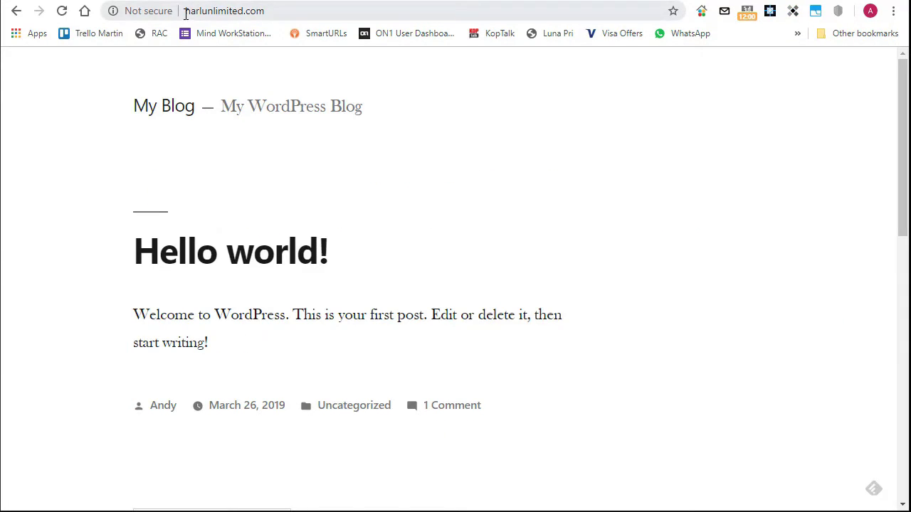
{"action": "left_click", "coordinate": [182, 11]}
{"action": "left_click", "coordinate": [187, 13]}
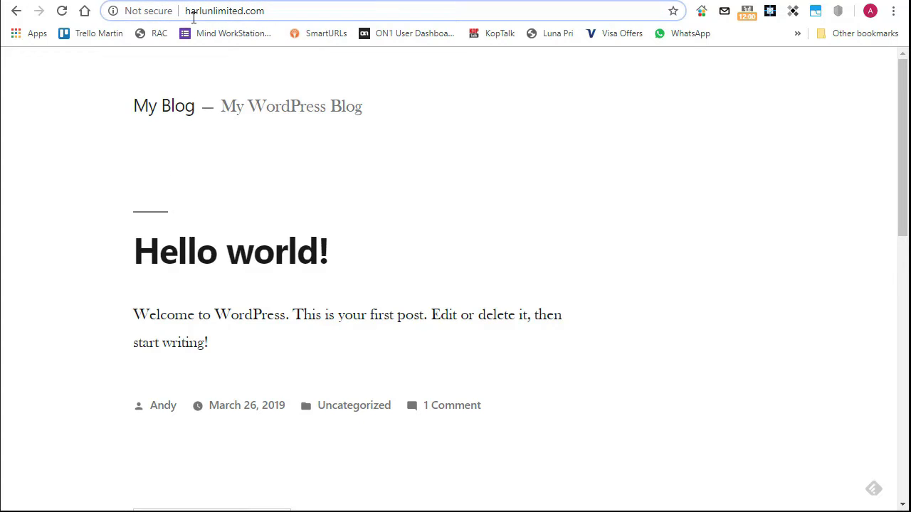
{"action": "left_click", "coordinate": [192, 14]}
{"action": "type", "text": "https://"}
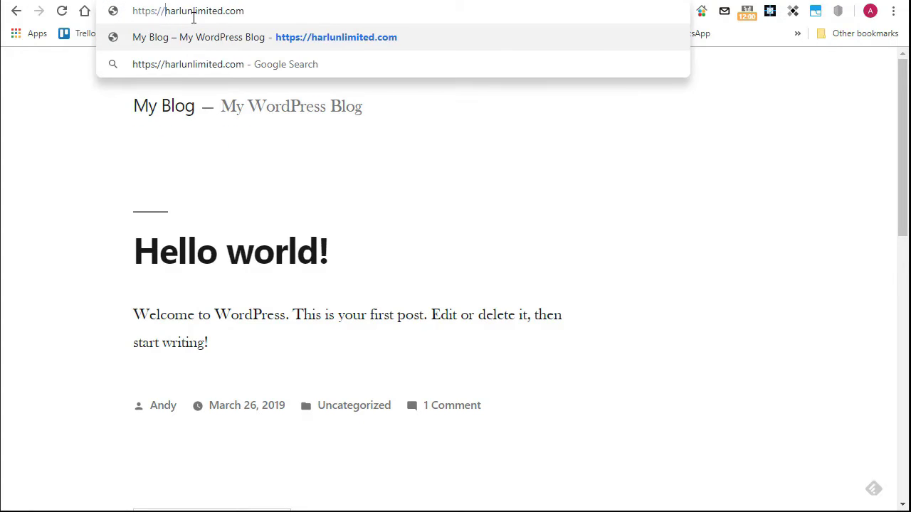
{"action": "key", "text": "Return"}
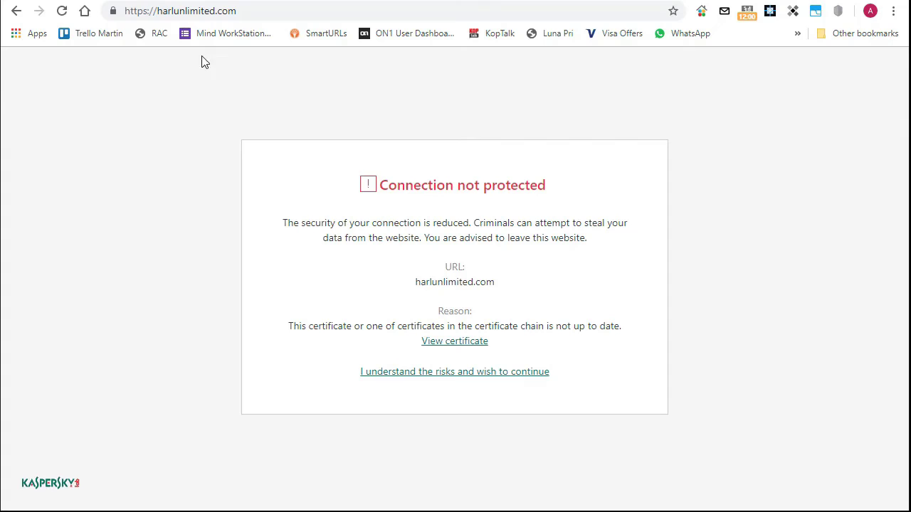
{"action": "left_click_drag", "start_coordinate": [156, 10], "coordinate": [32, 14]}
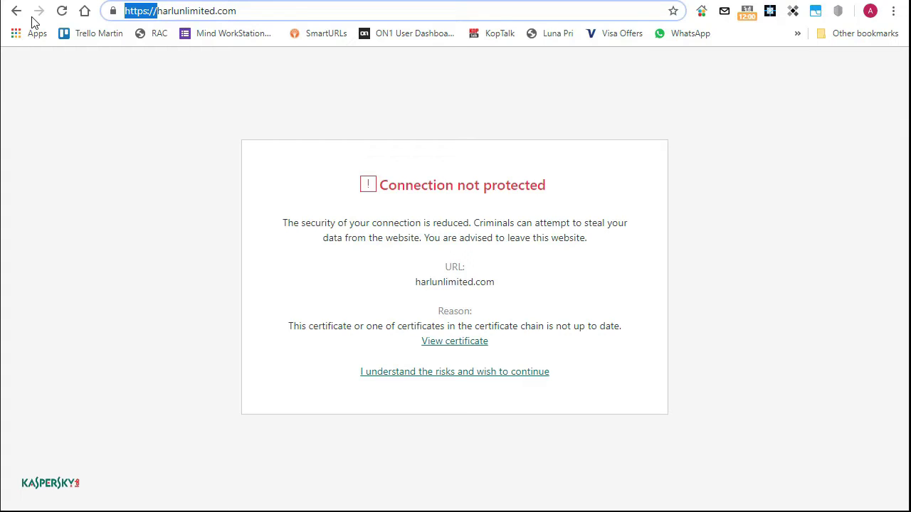
{"action": "key", "text": "BackSpace"}
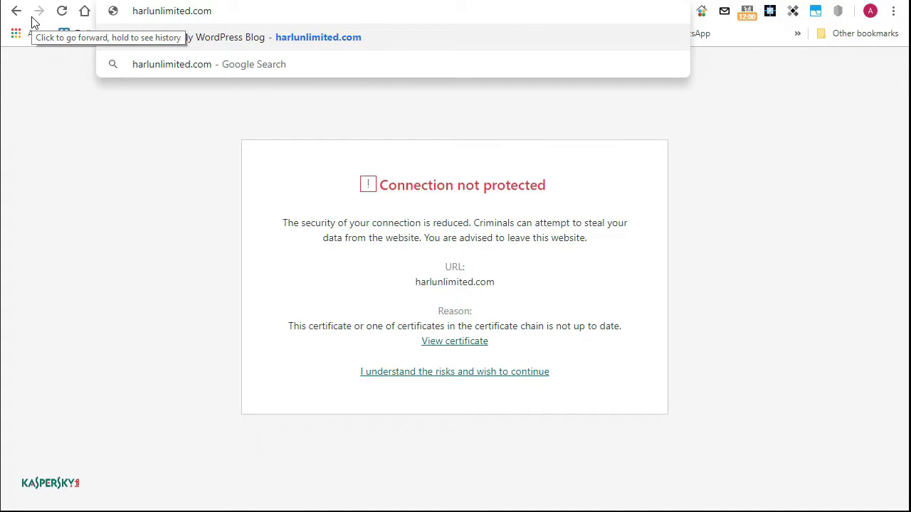
{"action": "key", "text": "Return"}
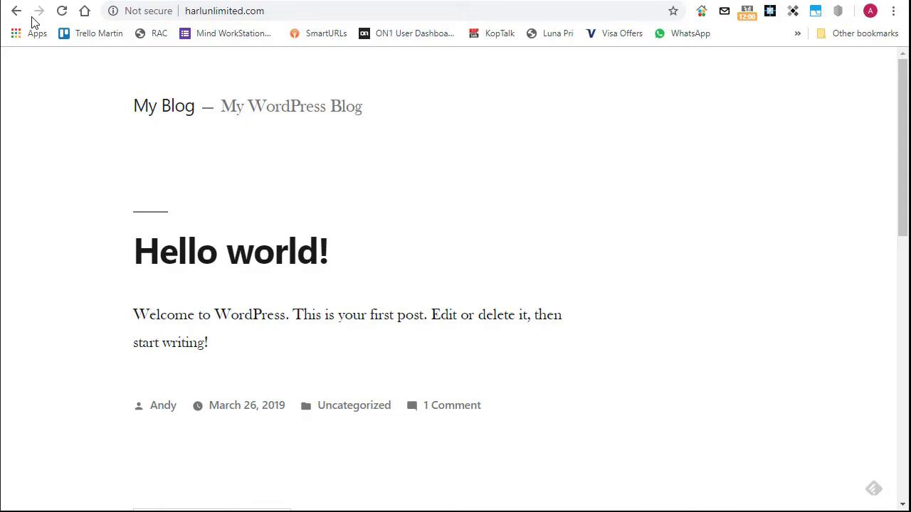
- Open the Let's Encrypt SSL page from cPanel's Security section
{"action": "left_click", "coordinate": [33, 17]}
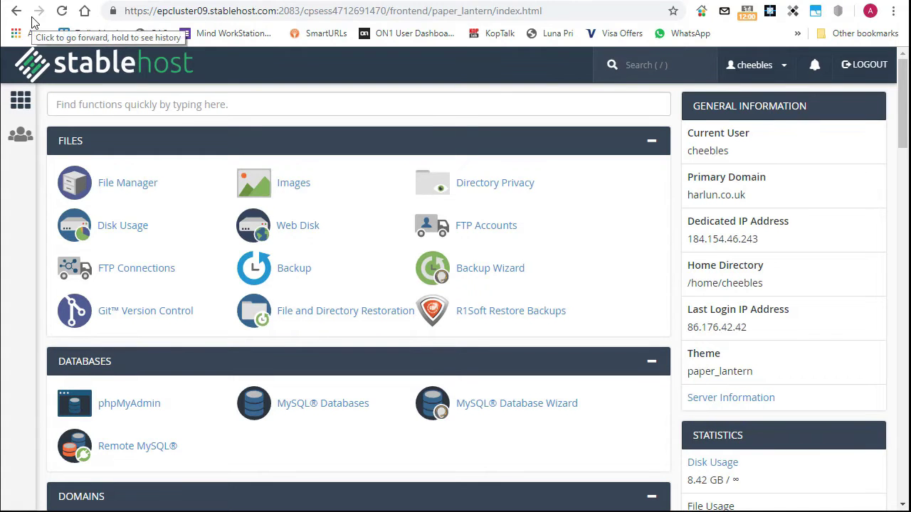
{"action": "scroll", "coordinate": [338, 282], "scroll_direction": "down", "scroll_amount": 8}
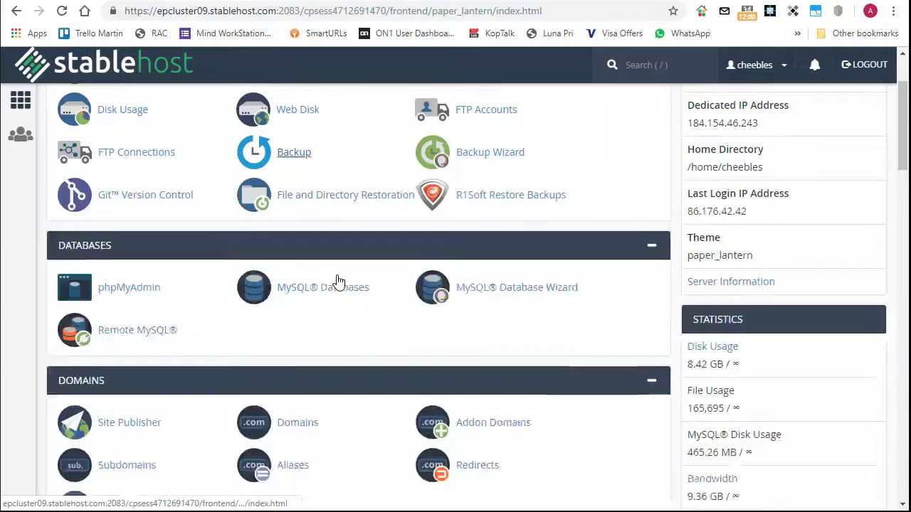
{"action": "scroll", "coordinate": [338, 282], "scroll_direction": "down", "scroll_amount": 7}
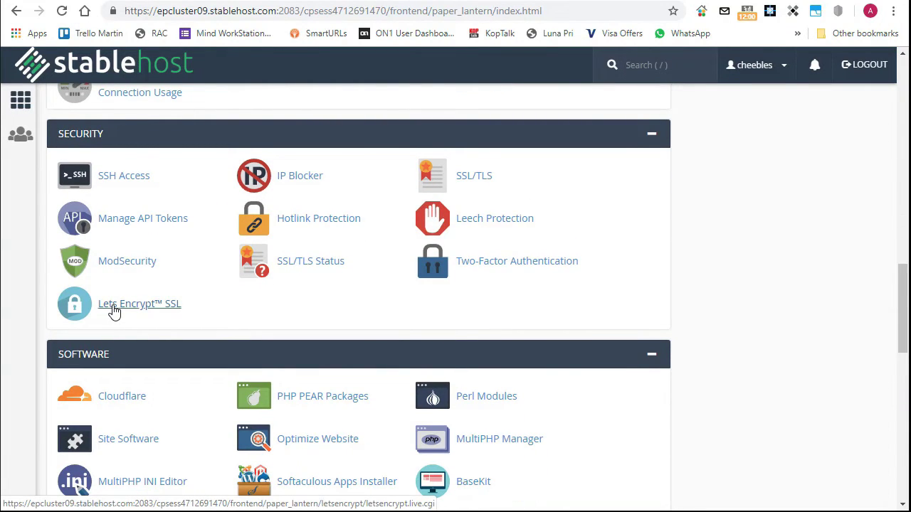
{"action": "left_click", "coordinate": [114, 311]}
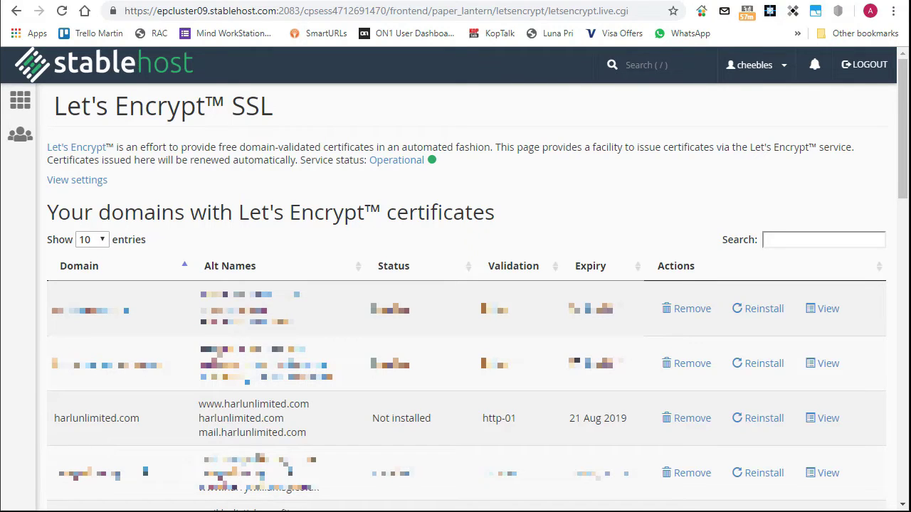
- Issue a certificate for harlunlimited.com plus www and mail aliases using http-01 validation
{"action": "scroll", "coordinate": [456, 320], "scroll_direction": "down", "scroll_amount": 10}
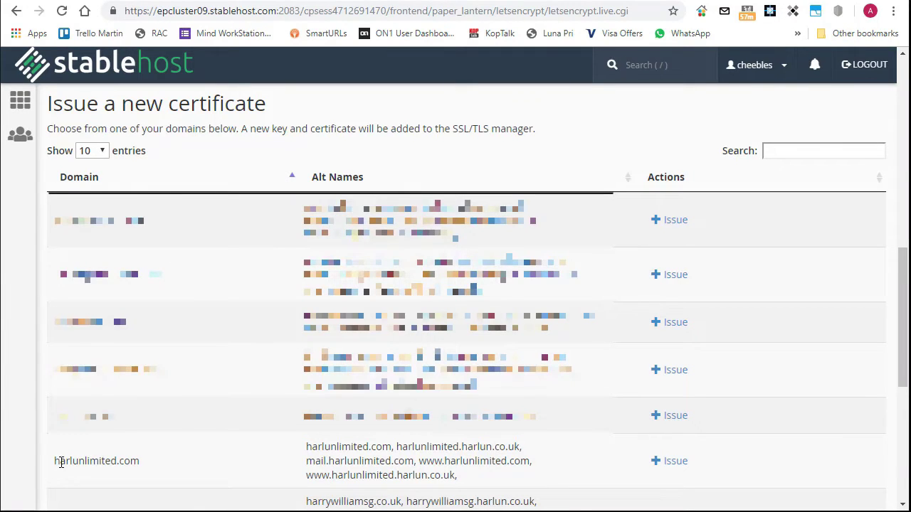
{"action": "left_click", "coordinate": [673, 462]}
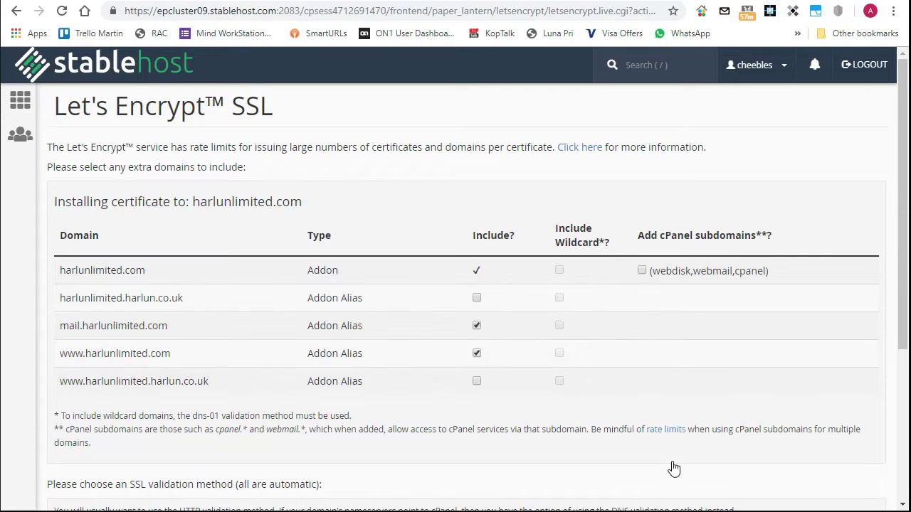
{"action": "scroll", "coordinate": [804, 343], "scroll_direction": "down", "scroll_amount": 2}
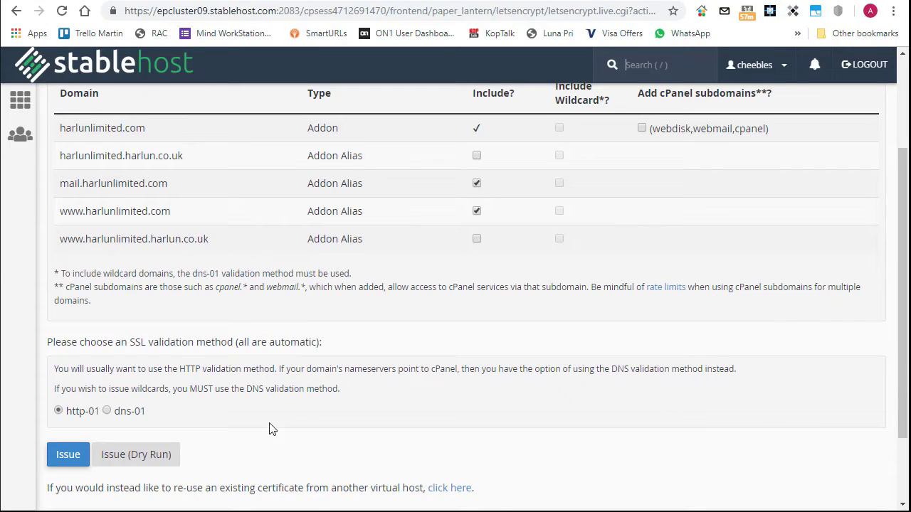
{"action": "left_click", "coordinate": [61, 457]}
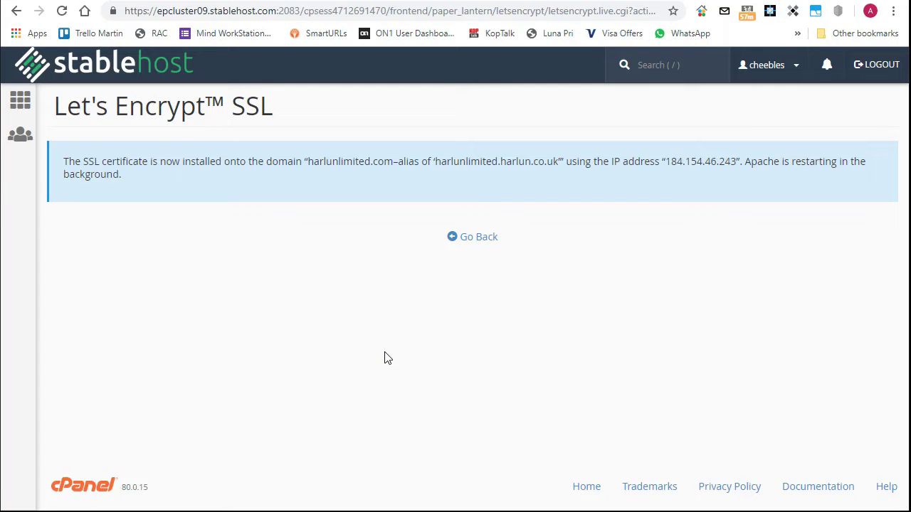
{"action": "left_click", "coordinate": [630, 2]}
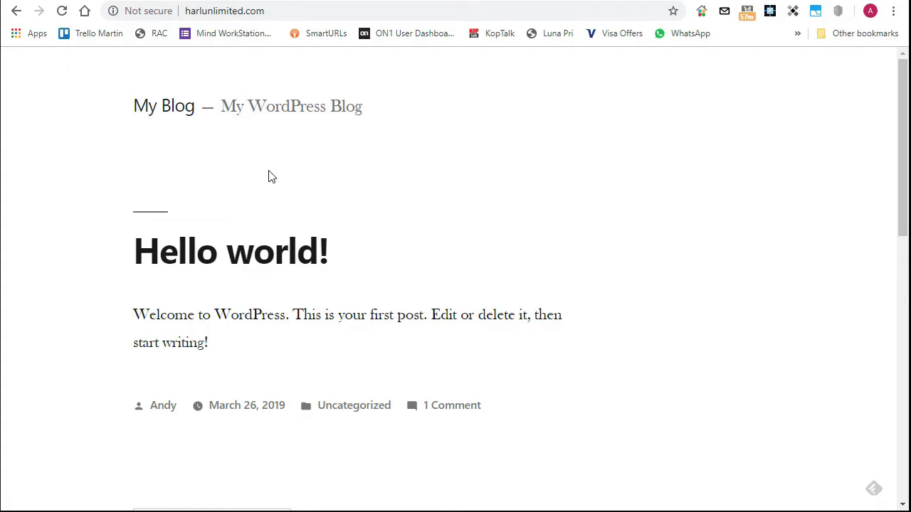
{"action": "left_click", "coordinate": [63, 12]}
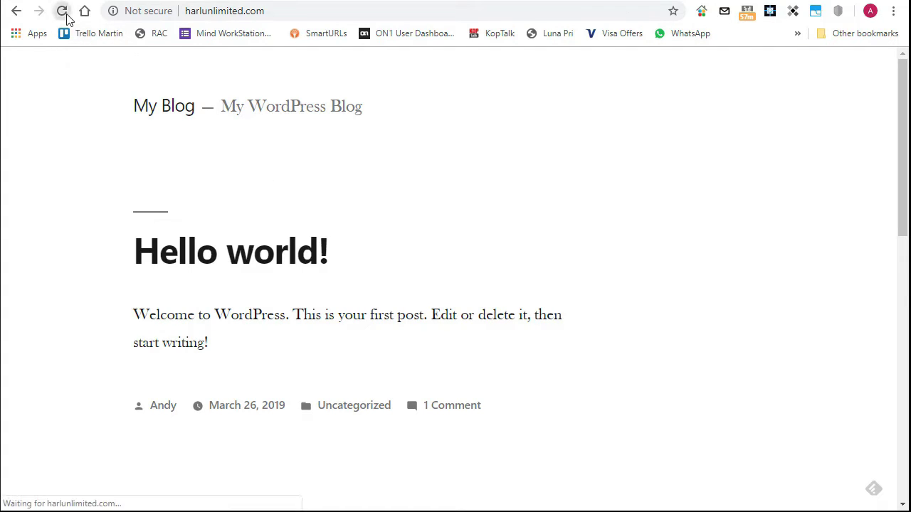
{"action": "left_click", "coordinate": [183, 18]}
{"action": "double_click", "coordinate": [186, 18]}
{"action": "left_click", "coordinate": [187, 19]}
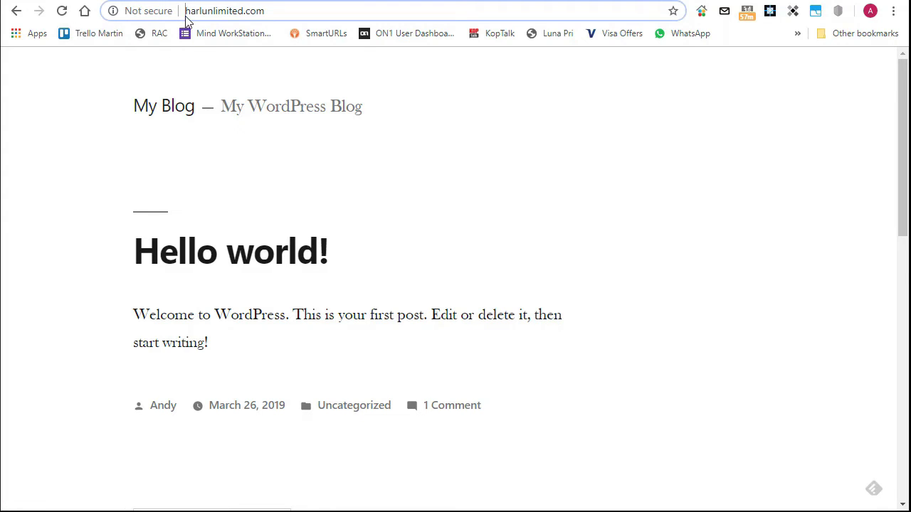
{"action": "type", "text": "https://"}
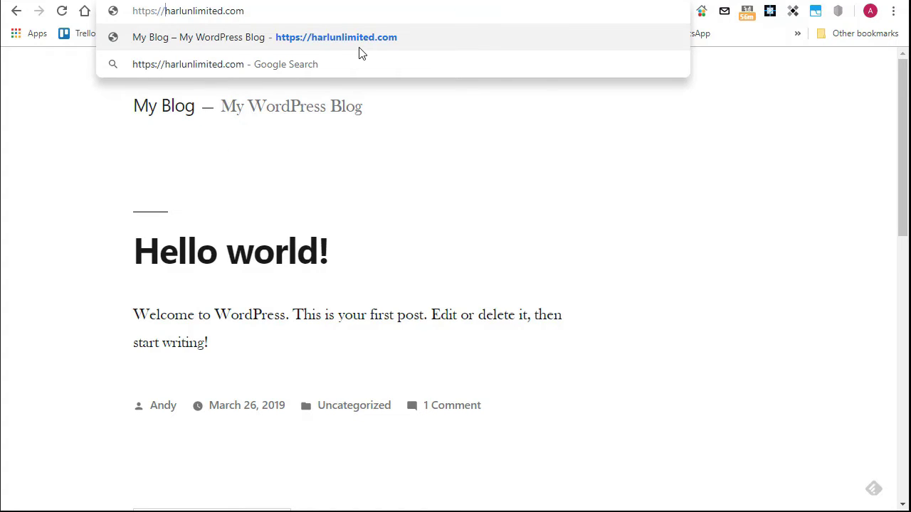
{"action": "key", "text": "Return"}
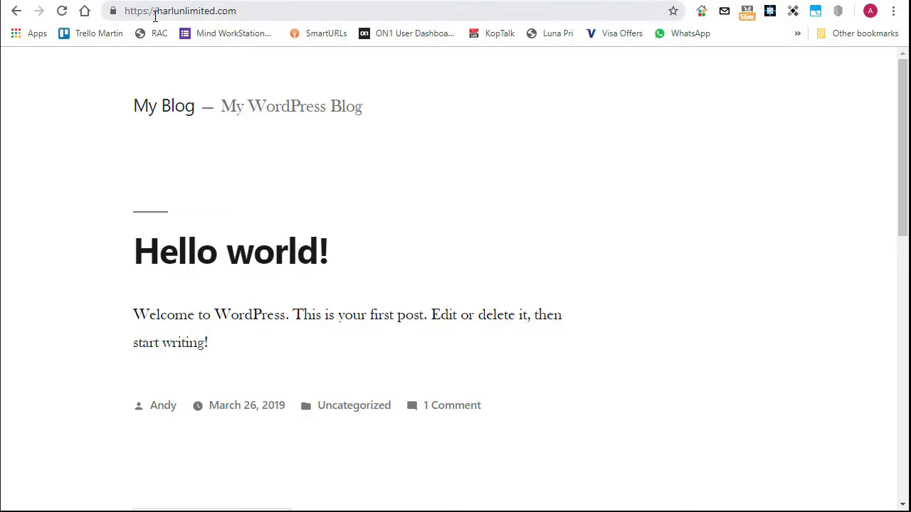
{"action": "left_click_drag", "start_coordinate": [157, 11], "coordinate": [55, 12]}
{"action": "key", "text": "BackSpace"}
{"action": "key", "text": "Return"}
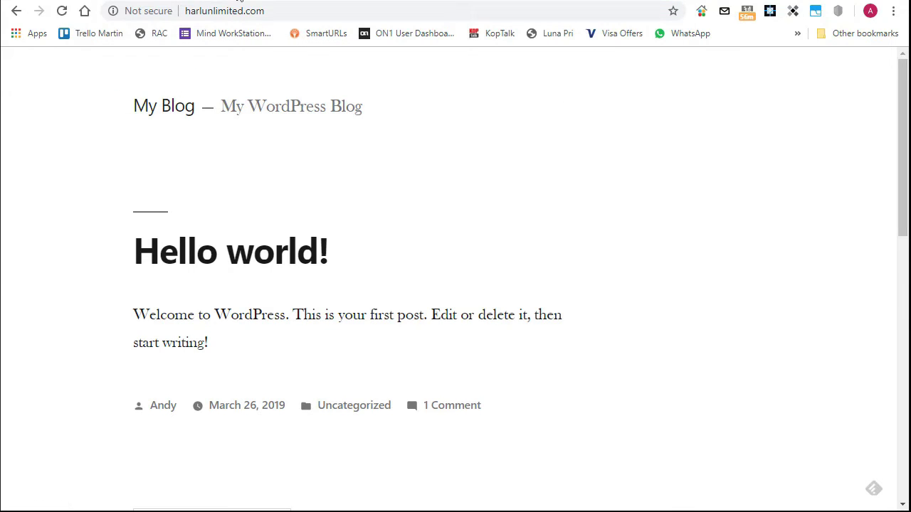
{"action": "left_click", "coordinate": [187, 11]}
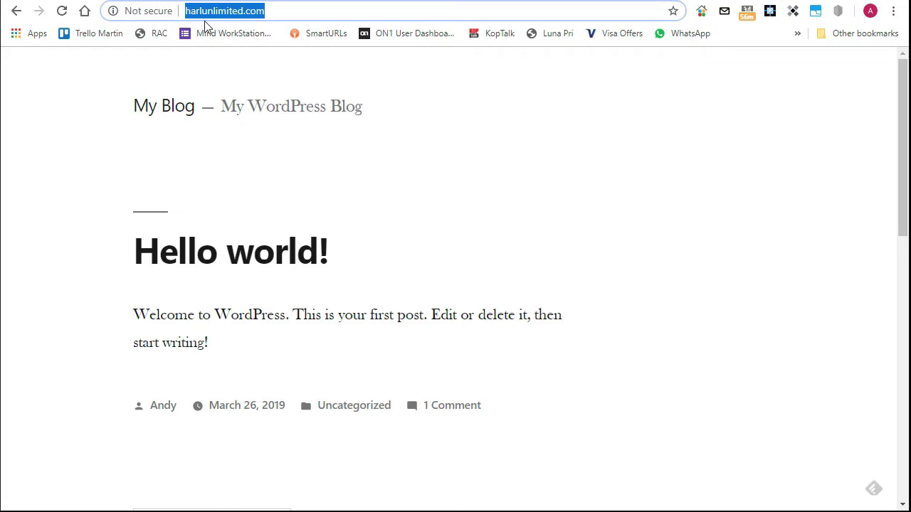
{"action": "left_click", "coordinate": [188, 17]}
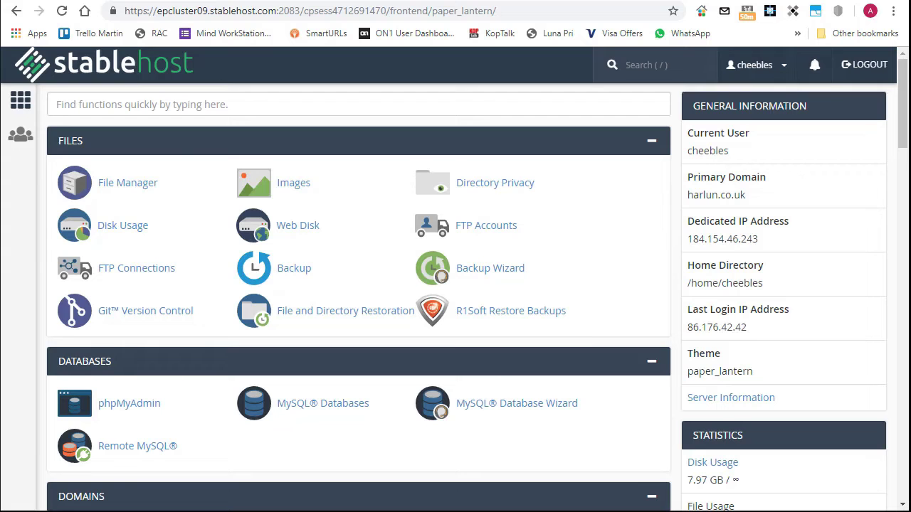
- Scroll down to Softaculous Apps Installer and open its WordPress entry
{"action": "scroll", "coordinate": [545, 152], "scroll_direction": "down", "scroll_amount": 10}
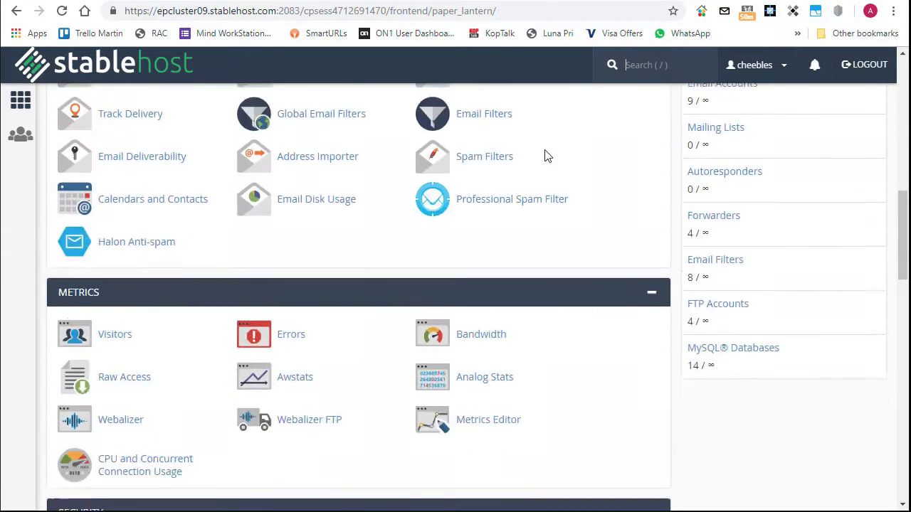
{"action": "scroll", "coordinate": [545, 155], "scroll_direction": "down", "scroll_amount": 15}
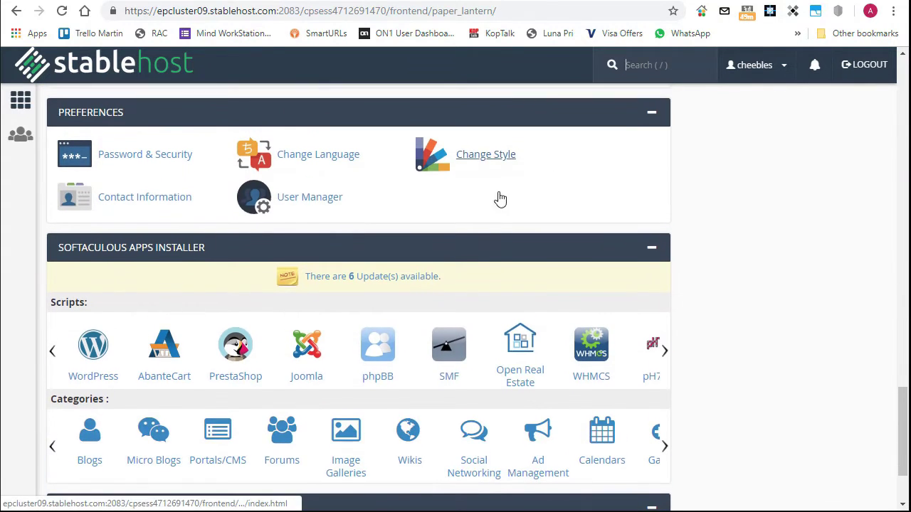
{"action": "left_click", "coordinate": [94, 352]}
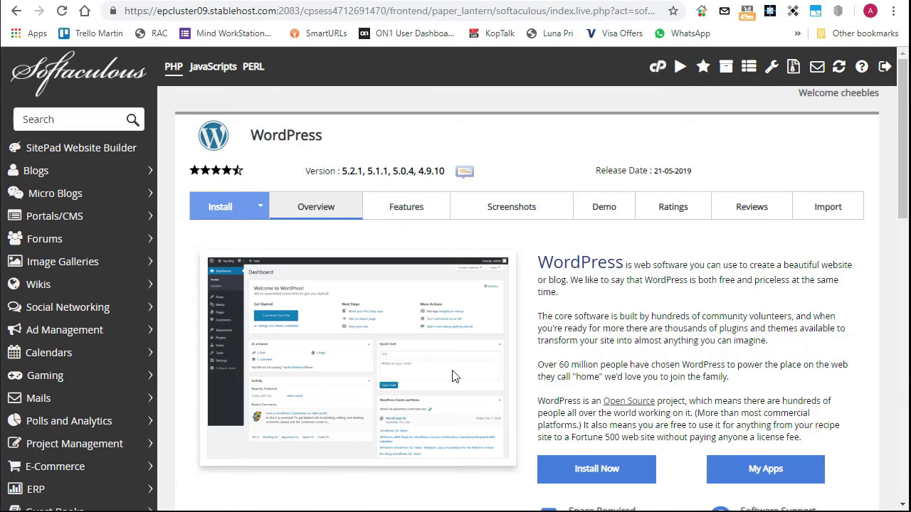
{"action": "left_click", "coordinate": [590, 477]}
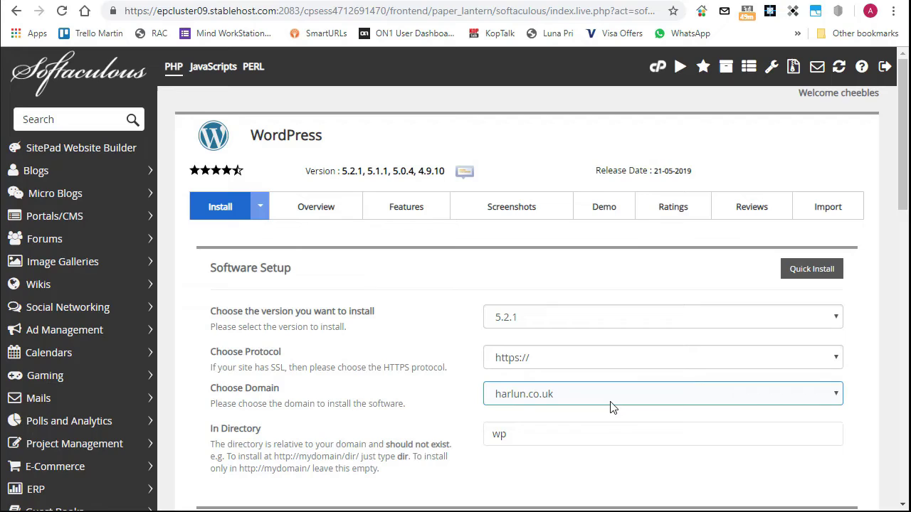
{"action": "key", "text": "Down"}
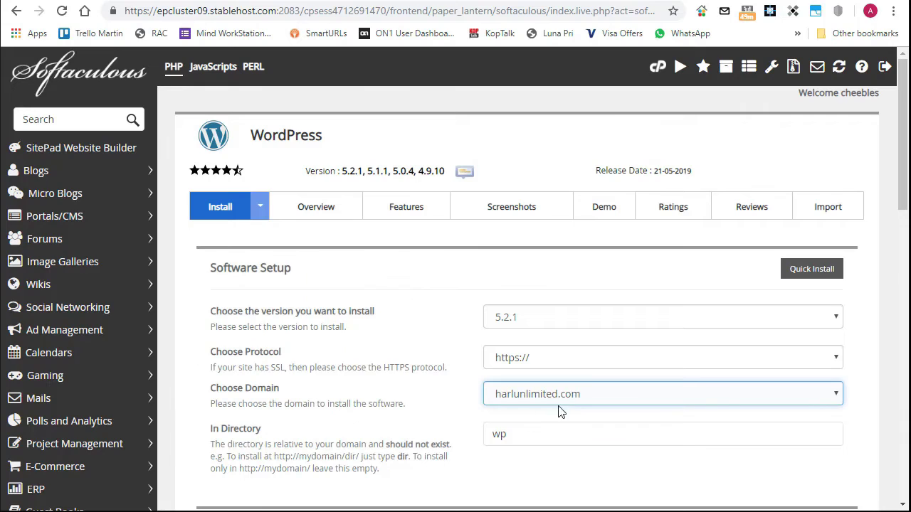
{"action": "left_click", "coordinate": [518, 436]}
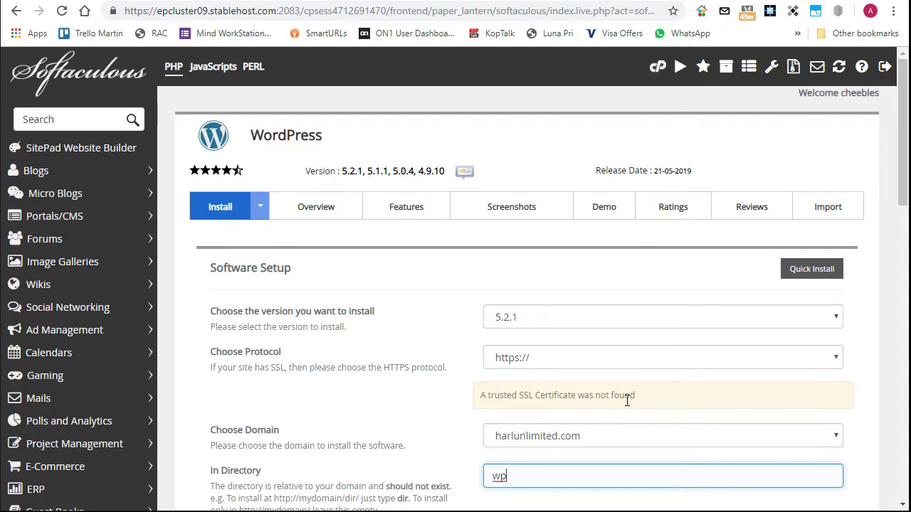
- Go back to the cPanel home page and scroll down to the Security tools
{"action": "right_click", "coordinate": [658, 69]}
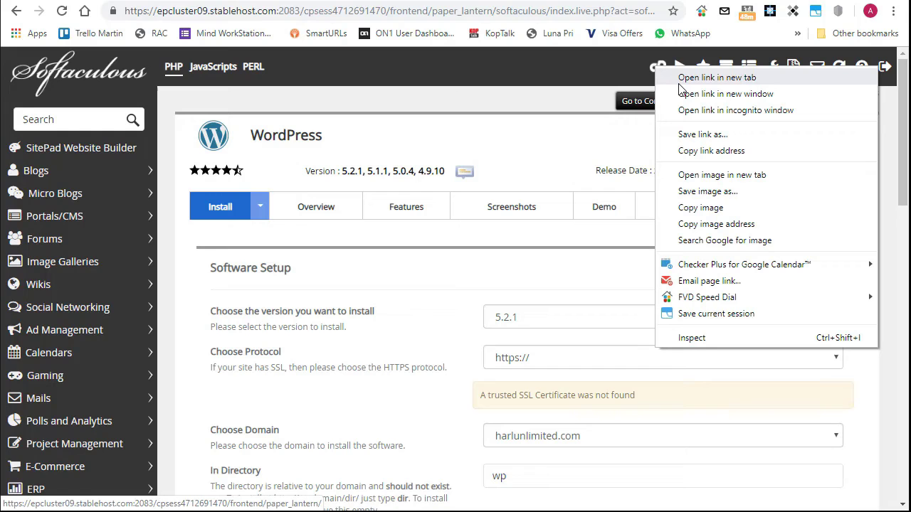
{"action": "left_click", "coordinate": [651, 67]}
{"action": "left_click", "coordinate": [651, 67]}
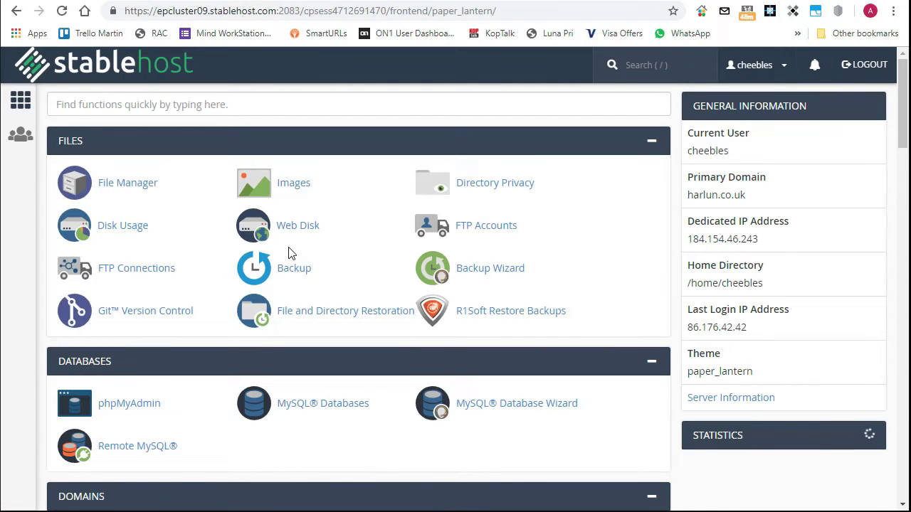
{"action": "scroll", "coordinate": [290, 252], "scroll_direction": "down", "scroll_amount": 3}
{"action": "scroll", "coordinate": [290, 253], "scroll_direction": "down", "scroll_amount": 11}
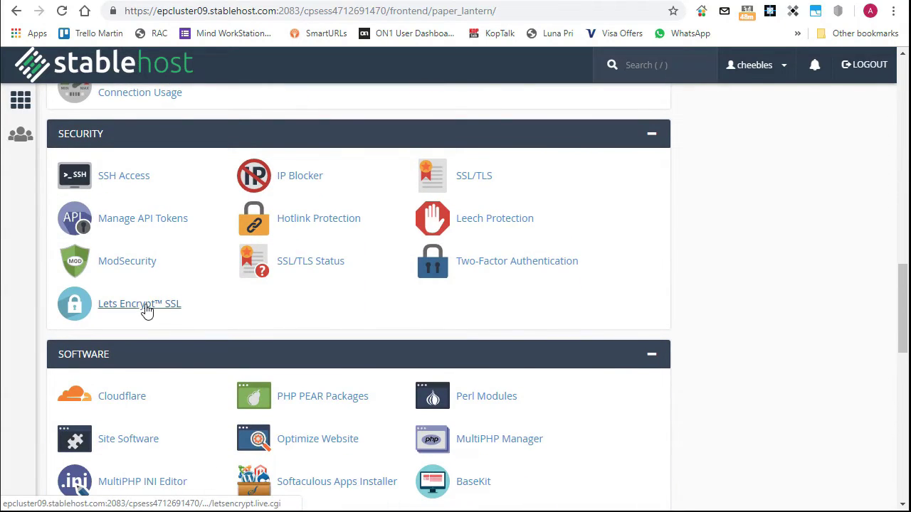
- Issue a Let's Encrypt certificate for harlunlimited.com using http-01 validation
{"action": "left_click", "coordinate": [146, 311]}
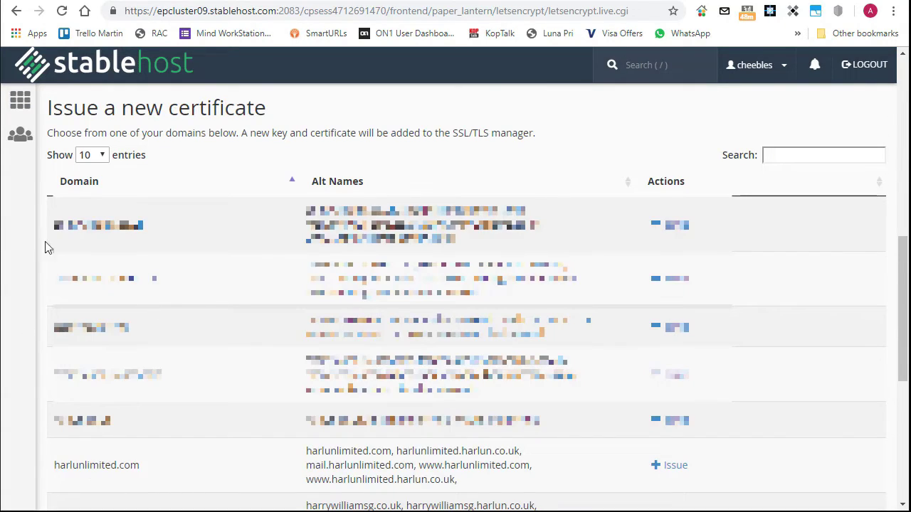
{"action": "left_click", "coordinate": [676, 466]}
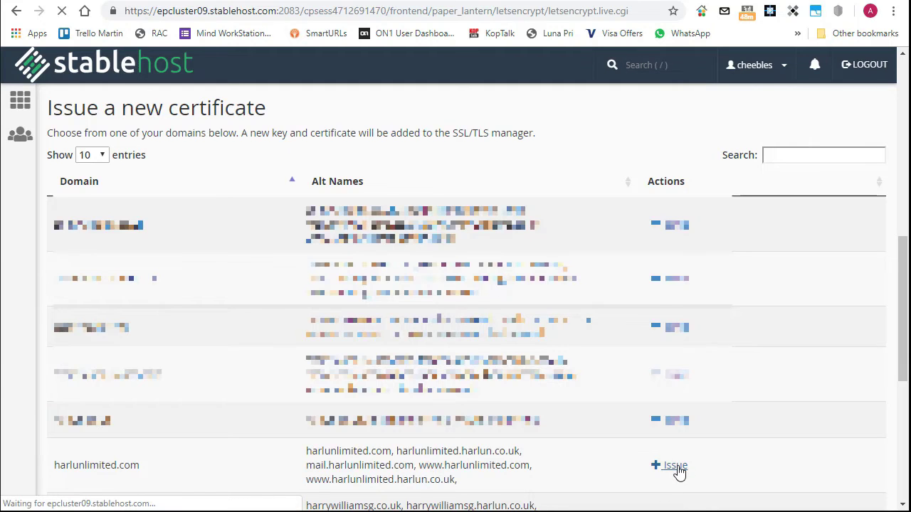
{"action": "scroll", "coordinate": [143, 444], "scroll_direction": "down", "scroll_amount": 3}
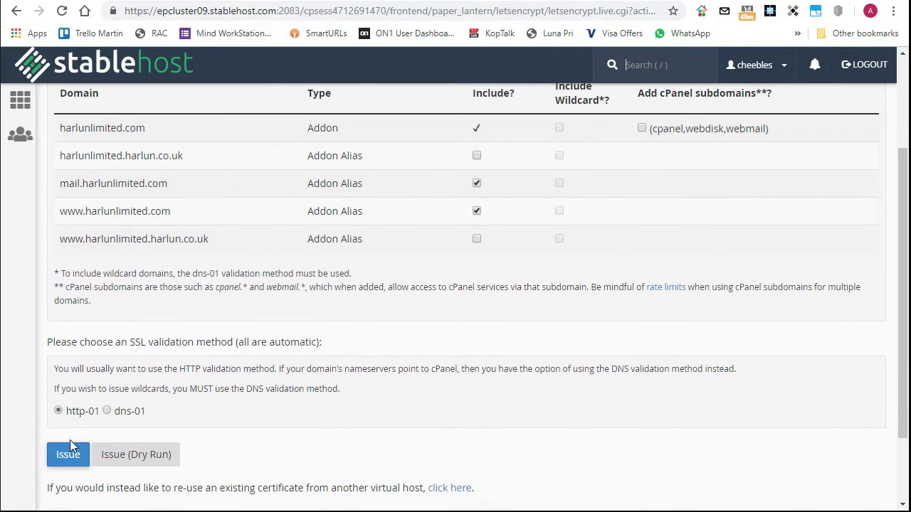
{"action": "left_click", "coordinate": [70, 448]}
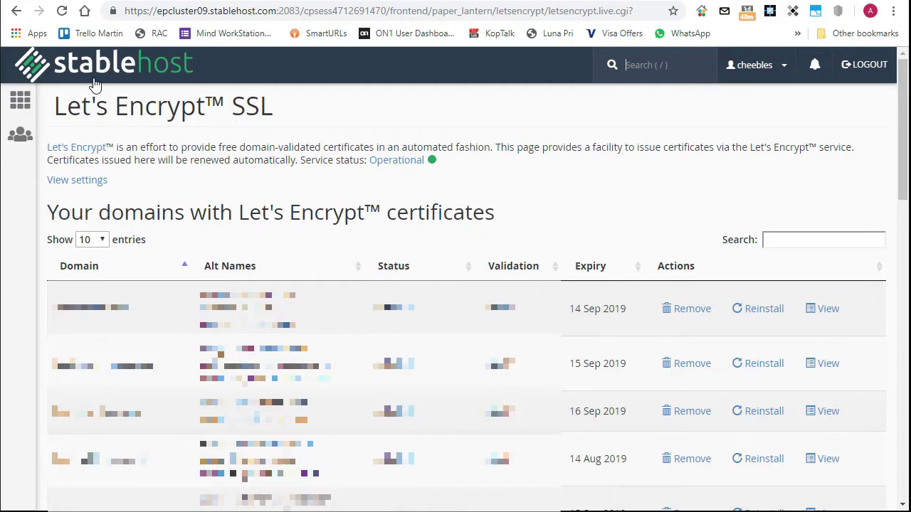
- From the cPanel home, open Softaculous's WordPress installer and start a new installation
{"action": "left_click", "coordinate": [32, 102]}
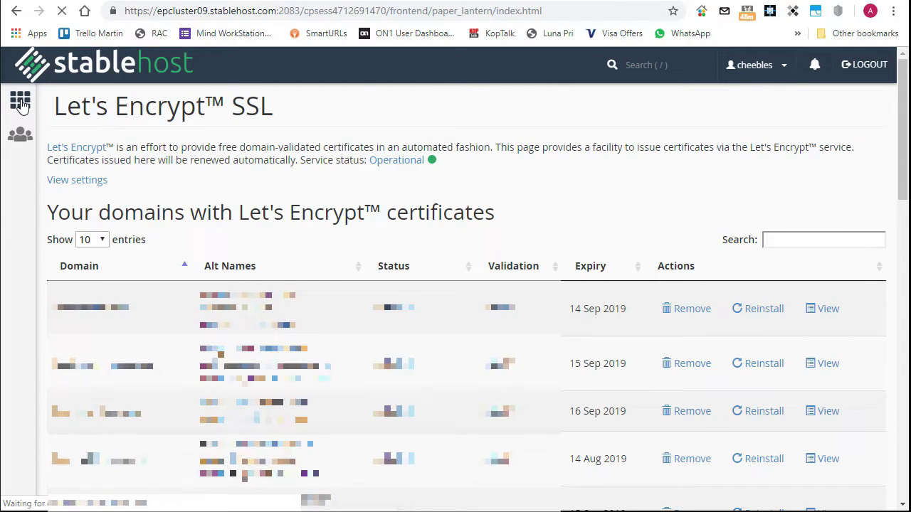
{"action": "scroll", "coordinate": [392, 244], "scroll_direction": "down", "scroll_amount": 9}
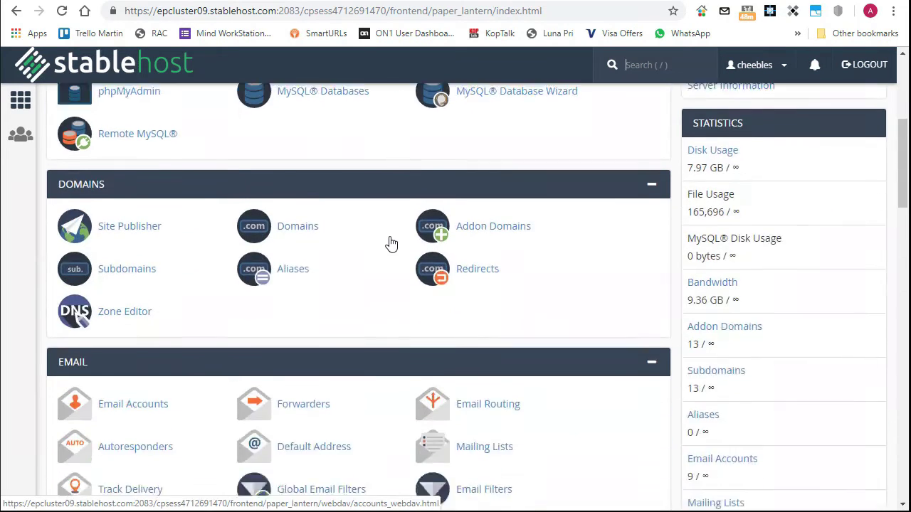
{"action": "scroll", "coordinate": [392, 244], "scroll_direction": "down", "scroll_amount": 9}
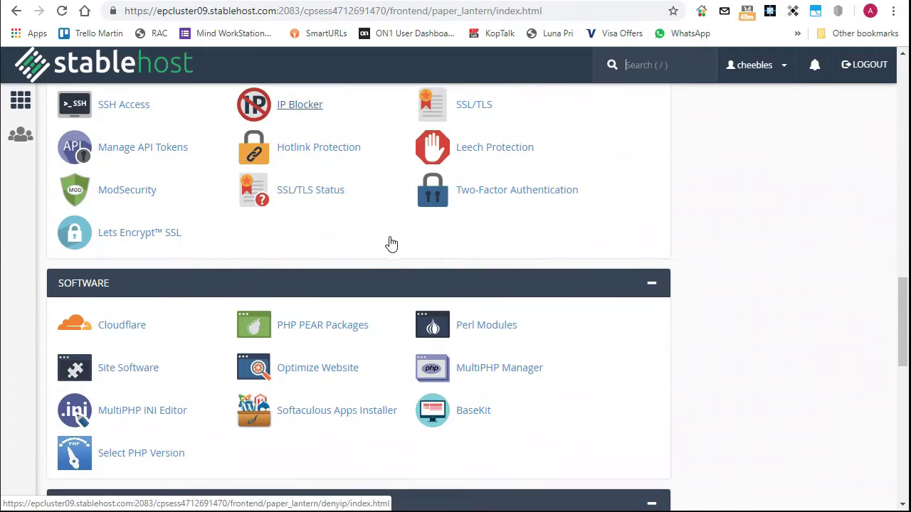
{"action": "scroll", "coordinate": [121, 384], "scroll_direction": "down", "scroll_amount": 6}
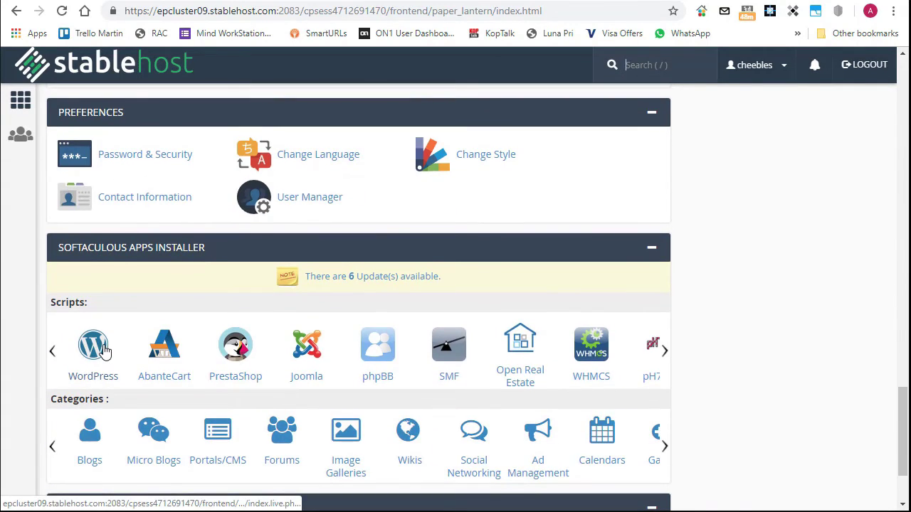
{"action": "left_click", "coordinate": [103, 350]}
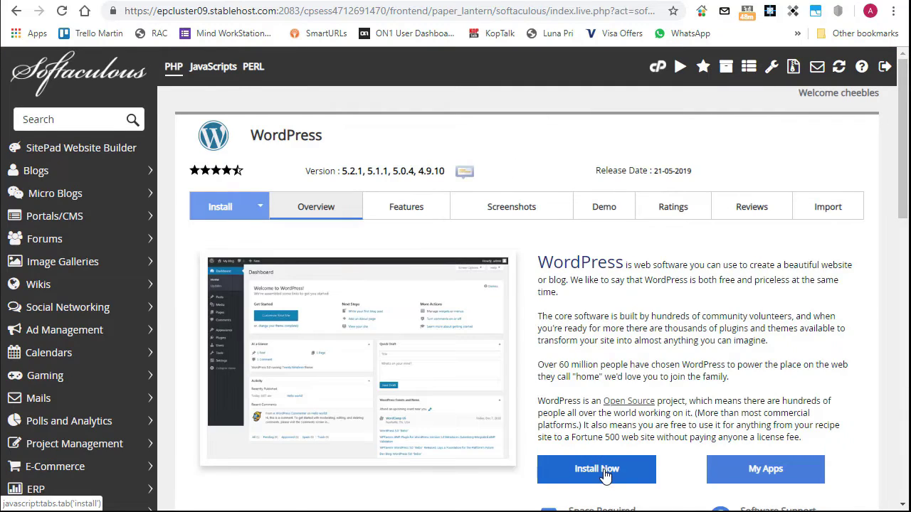
{"action": "left_click", "coordinate": [603, 471]}
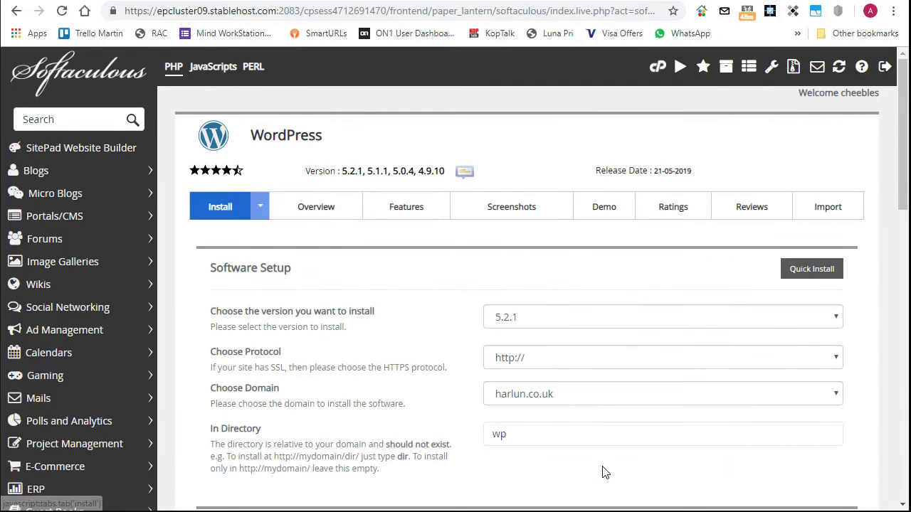
{"action": "left_click", "coordinate": [752, 393]}
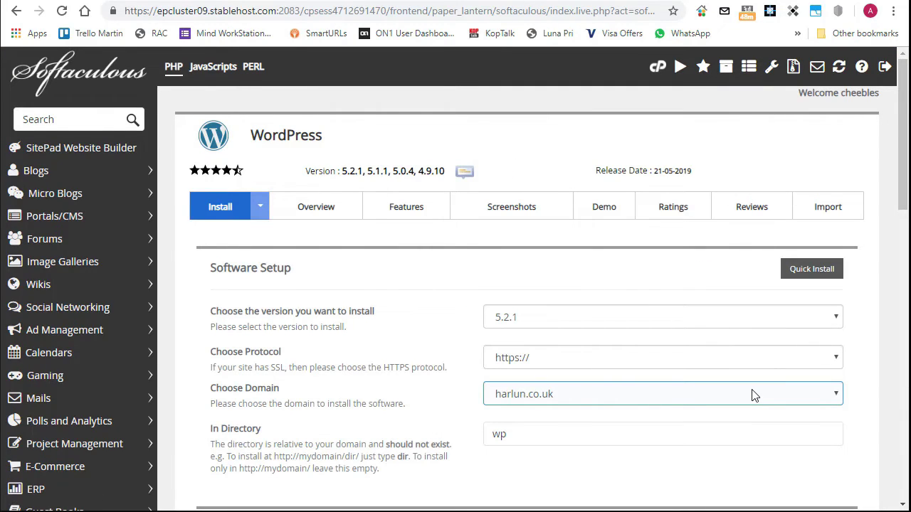
{"action": "key", "text": "Down"}
{"action": "left_click", "coordinate": [558, 436]}
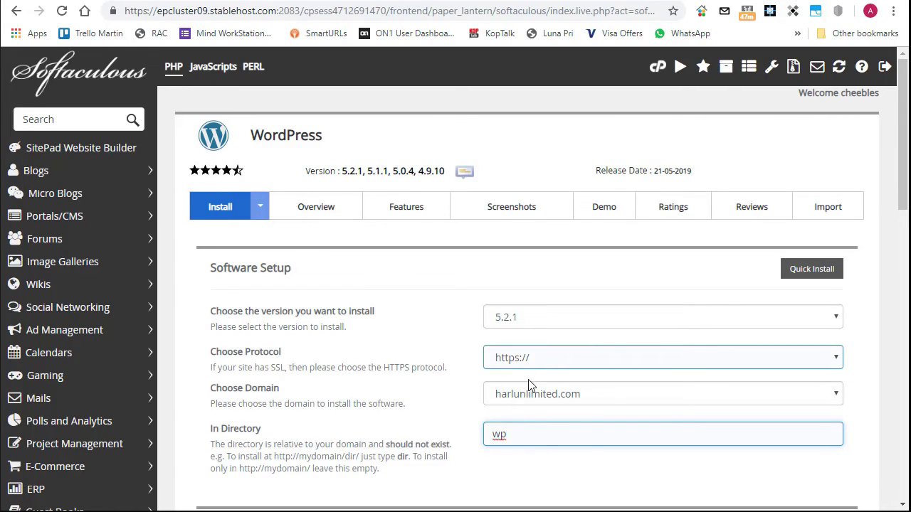
{"action": "double_click", "coordinate": [514, 437]}
{"action": "key", "text": "BackSpace"}
{"action": "scroll", "coordinate": [363, 292], "scroll_direction": "down", "scroll_amount": 2}
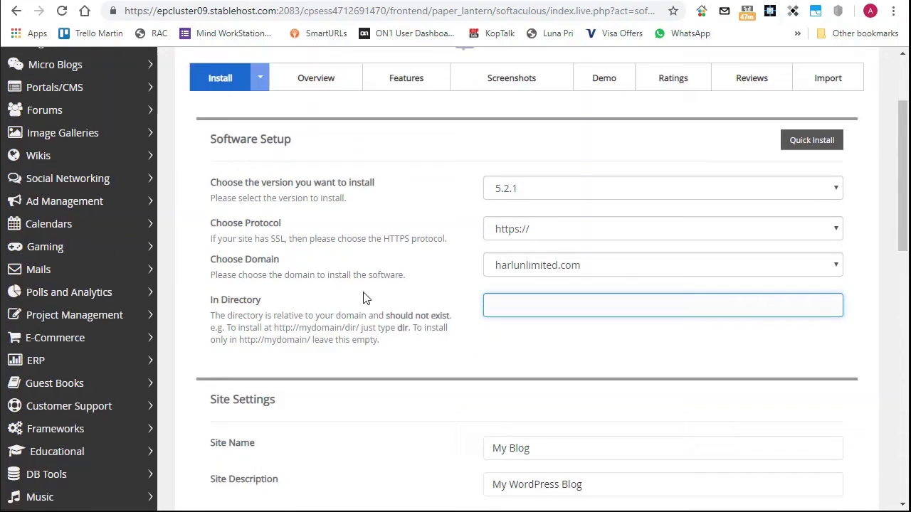
{"action": "scroll", "coordinate": [363, 298], "scroll_direction": "down", "scroll_amount": 2}
{"action": "scroll", "coordinate": [363, 298], "scroll_direction": "down", "scroll_amount": 3}
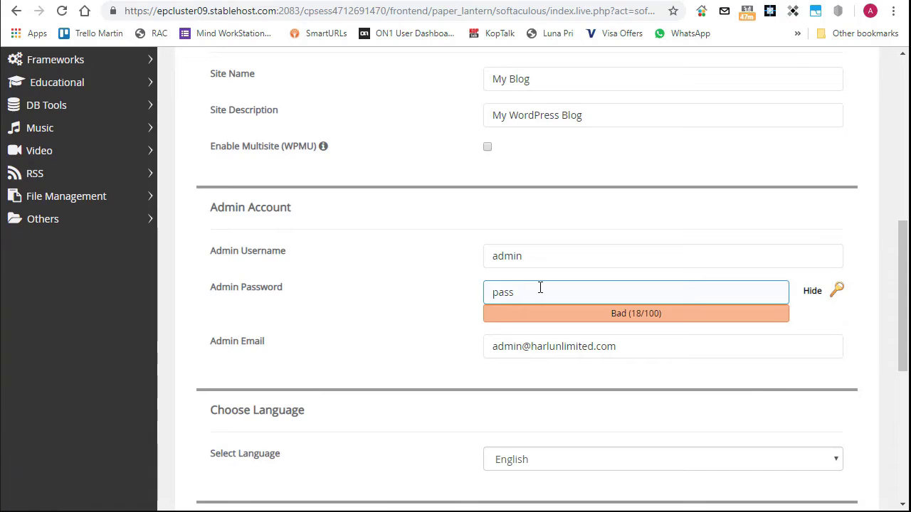
{"action": "scroll", "coordinate": [540, 286], "scroll_direction": "down", "scroll_amount": 5}
{"action": "left_click", "coordinate": [575, 388]}
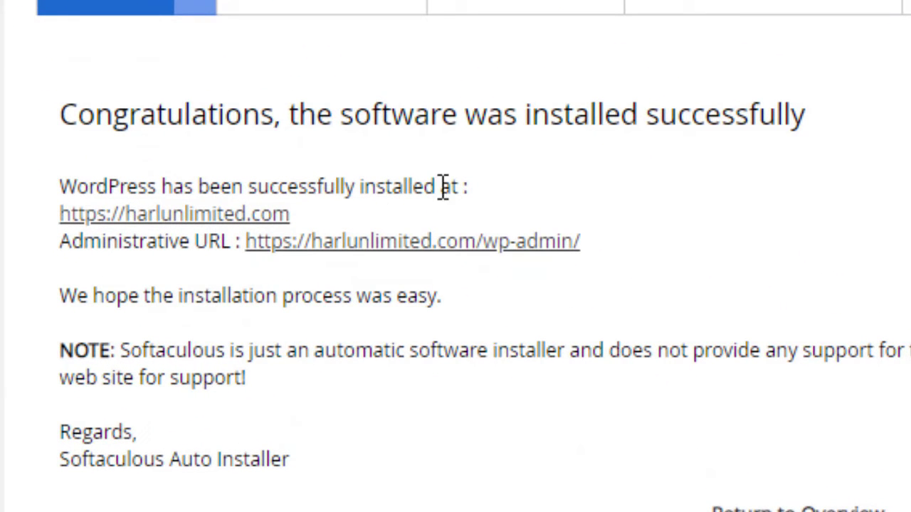
{"action": "left_click", "coordinate": [141, 222]}
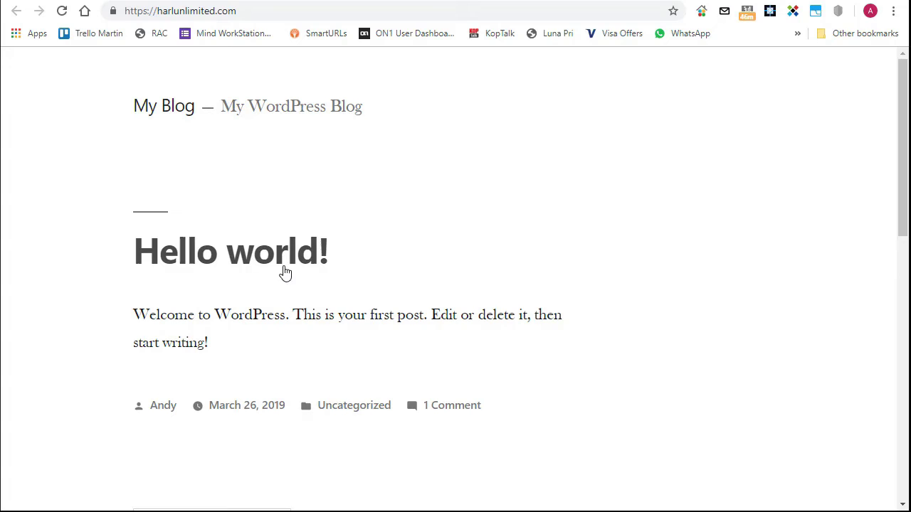
{"action": "left_click", "coordinate": [143, 13]}
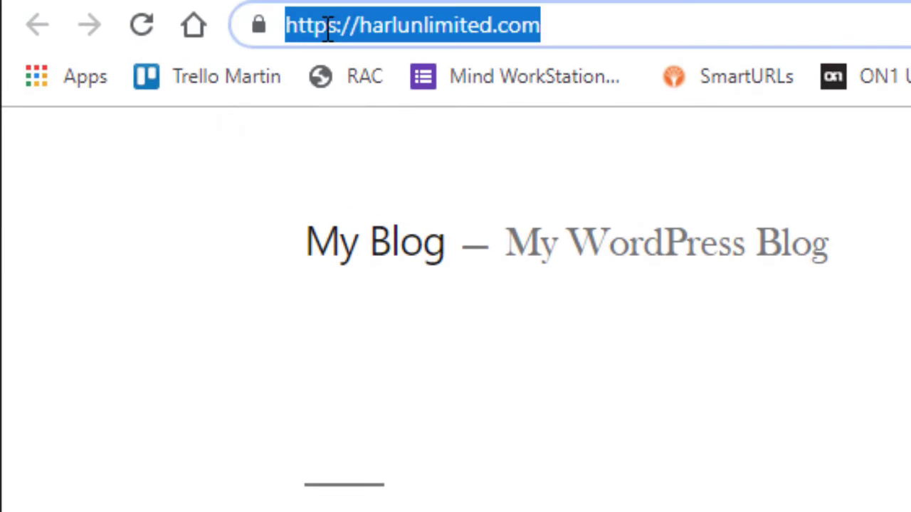
{"action": "left_click", "coordinate": [337, 27]}
{"action": "key", "text": "BackSpace"}
{"action": "key", "text": "BackSpace"}
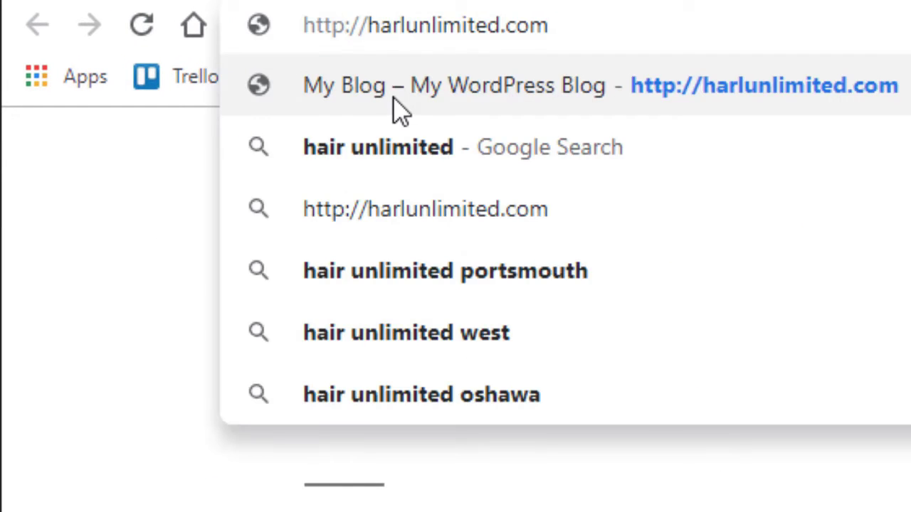
{"action": "left_click", "coordinate": [394, 99]}
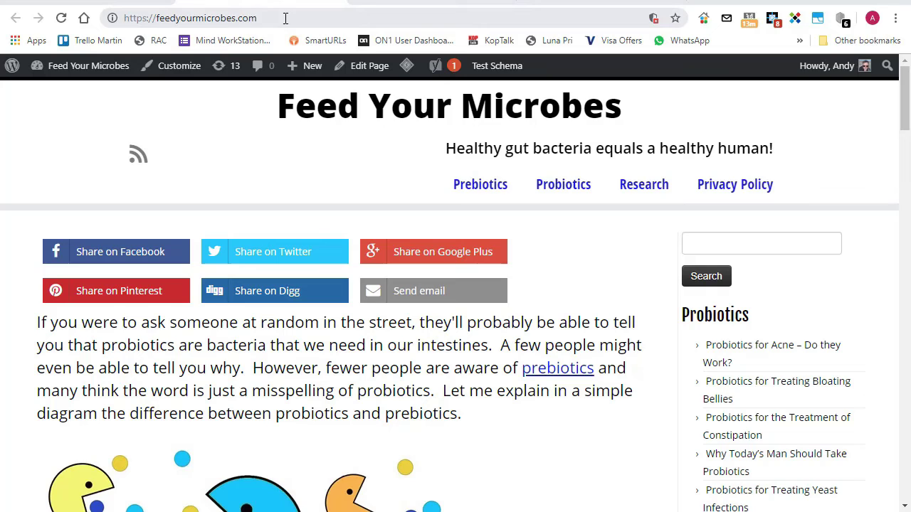
- Check feedyourmicrobes.com's connection security details and scroll through the home page
{"action": "left_click", "coordinate": [136, 18]}
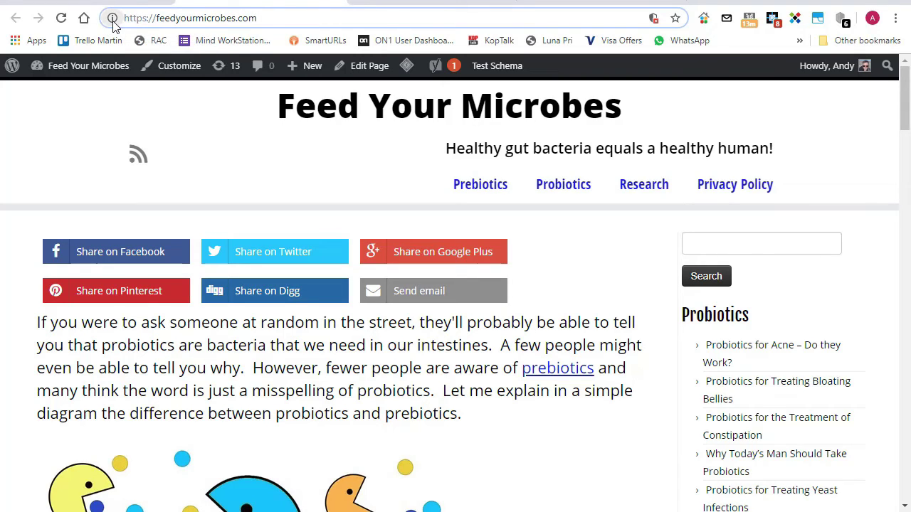
{"action": "left_click", "coordinate": [111, 20]}
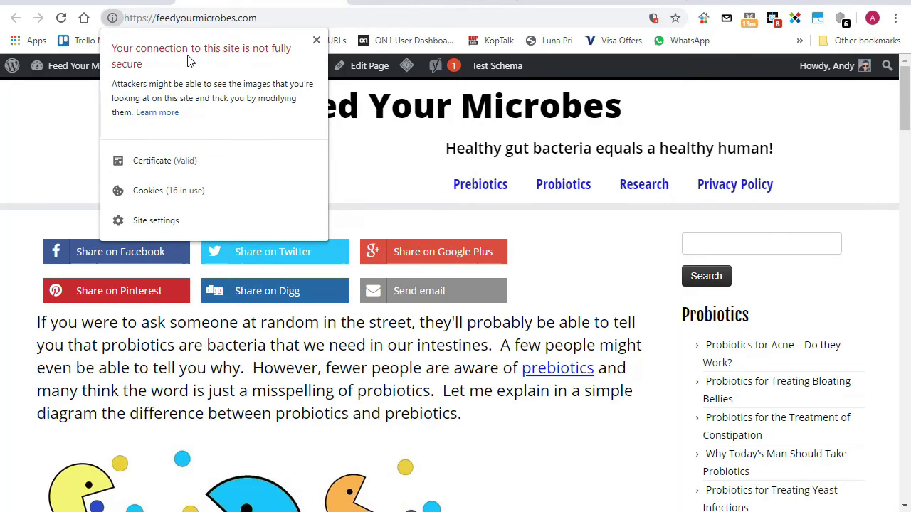
{"action": "left_click", "coordinate": [228, 3]}
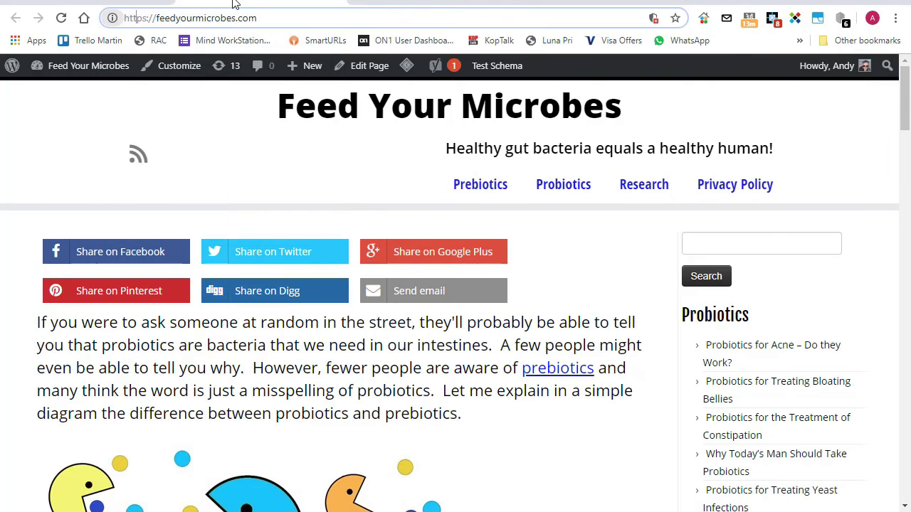
{"action": "scroll", "coordinate": [393, 313], "scroll_direction": "down", "scroll_amount": 1}
{"action": "scroll", "coordinate": [393, 313], "scroll_direction": "down", "scroll_amount": 20}
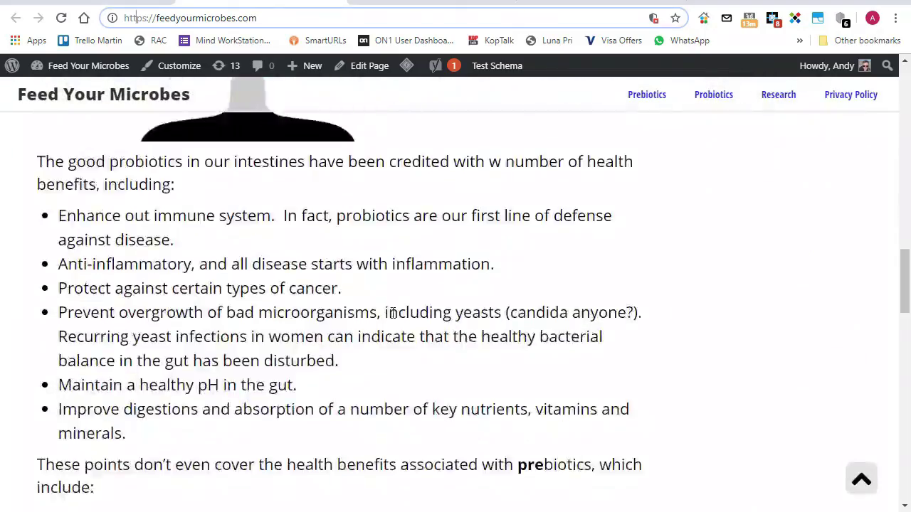
{"action": "scroll", "coordinate": [388, 318], "scroll_direction": "up", "scroll_amount": 20}
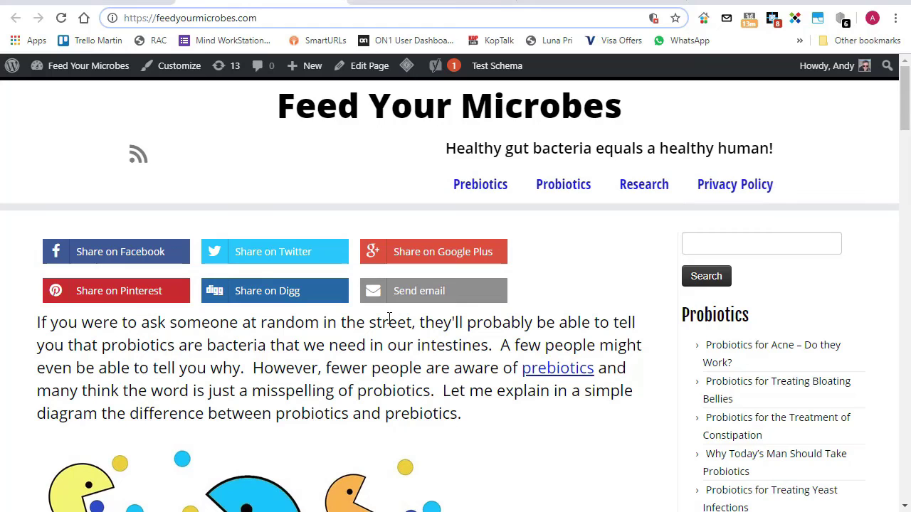
- Open the 'Probiotics for Acne – Do they Work?' article, return home, then switch to the extension's store page
{"action": "left_click", "coordinate": [758, 350]}
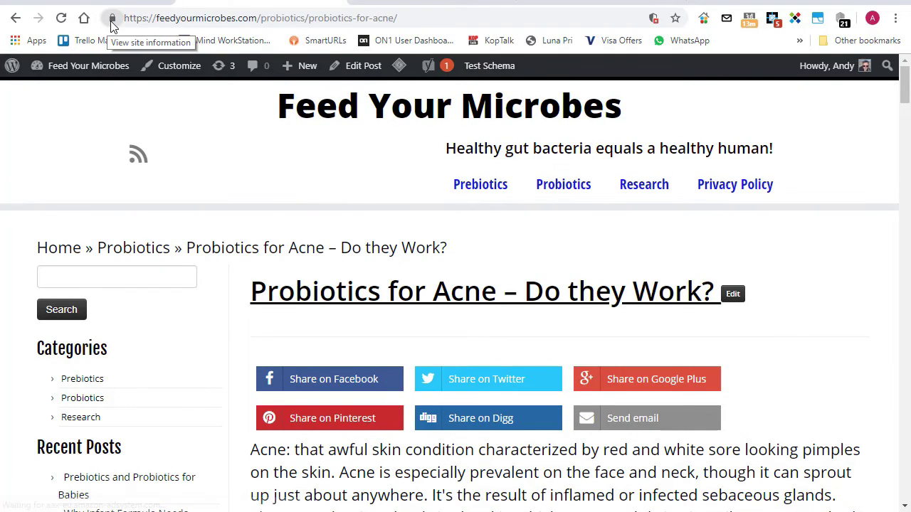
{"action": "left_click", "coordinate": [349, 122]}
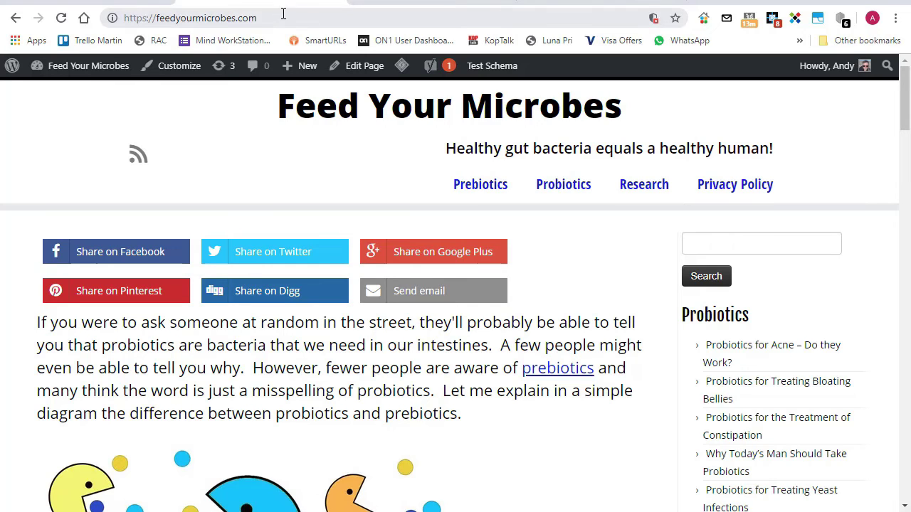
{"action": "left_click", "coordinate": [400, 2]}
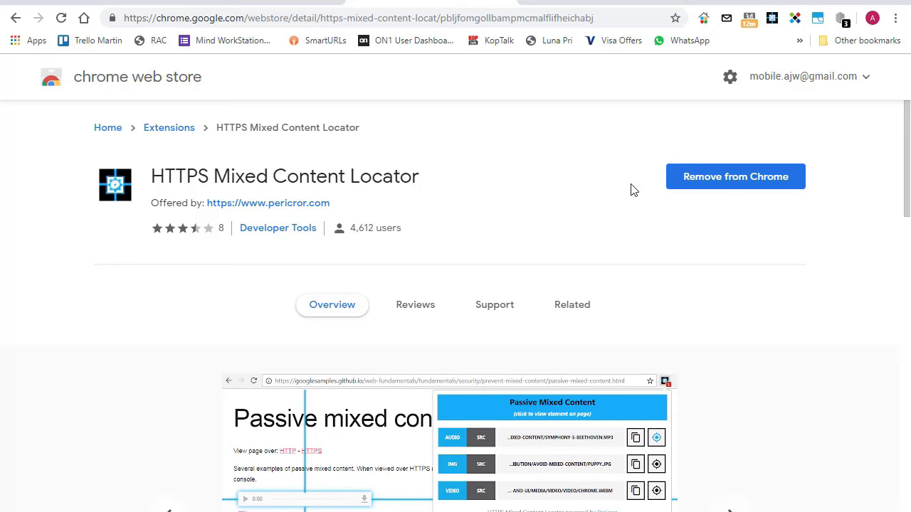
- Switch back to the Feed Your Microbes home page tab
{"action": "left_click", "coordinate": [498, 5]}
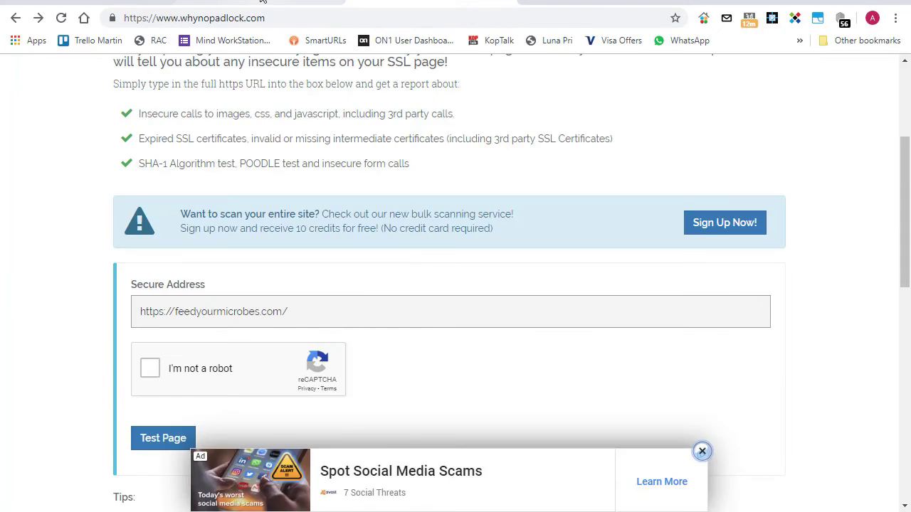
{"action": "key", "text": "ctrl+Tab"}
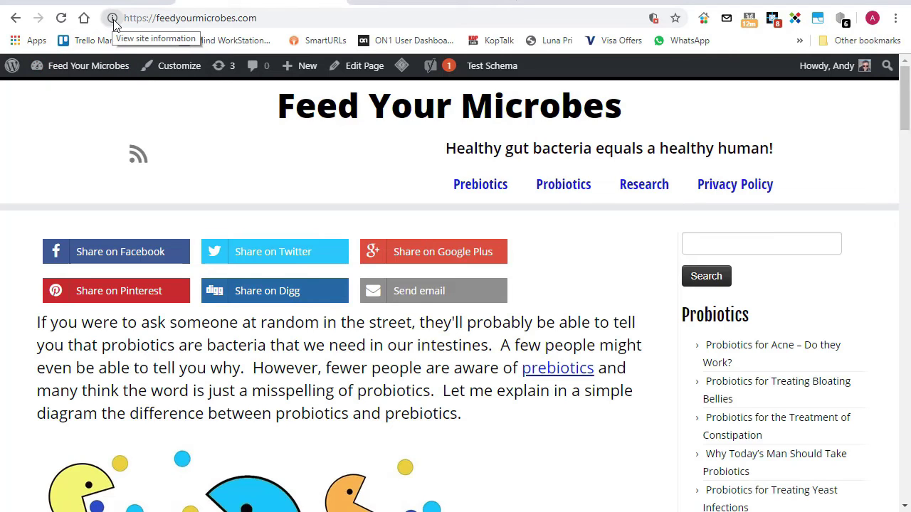
- Use HTTPS Mixed Content Locator to locate the Pacman diagram, scales and bad-bacteria images, then close it
{"action": "left_click", "coordinate": [773, 19]}
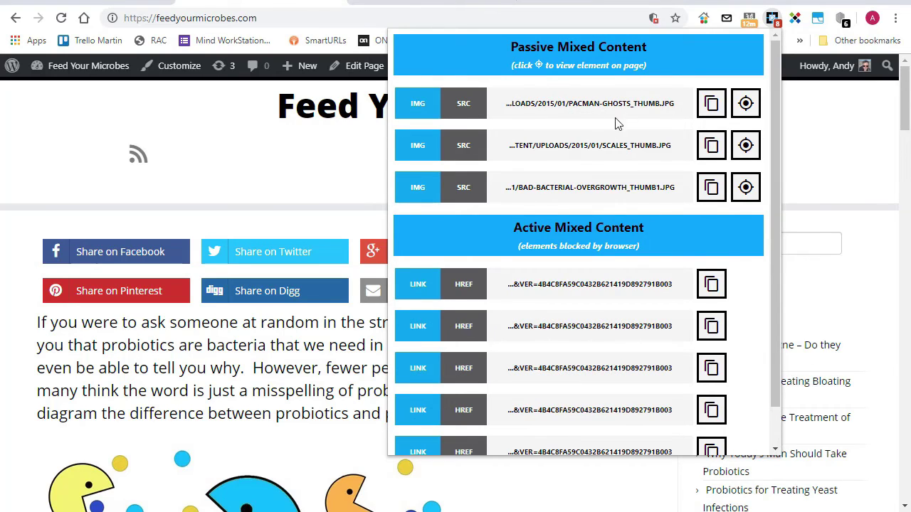
{"action": "left_click", "coordinate": [746, 104]}
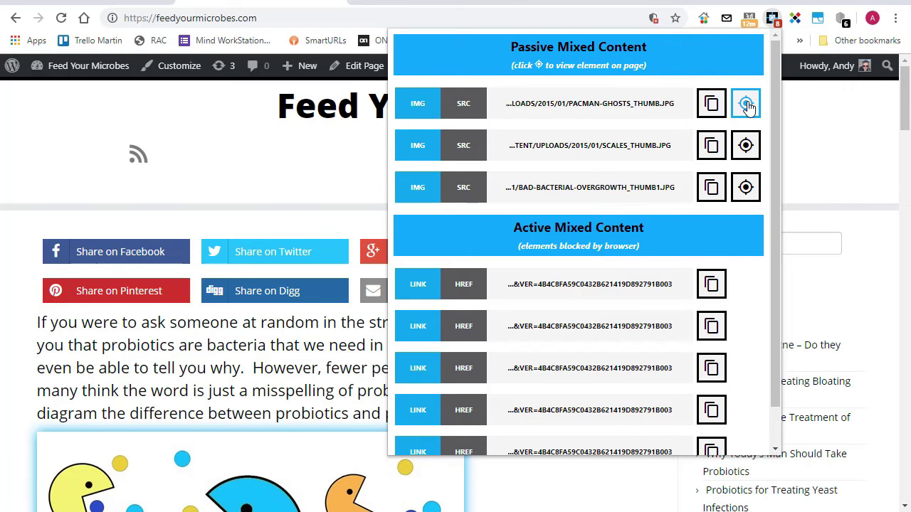
{"action": "left_click", "coordinate": [746, 105]}
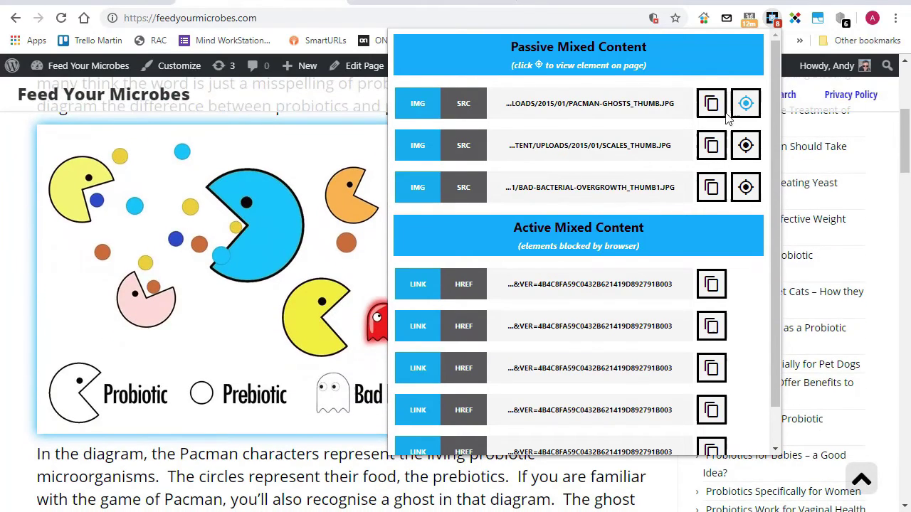
{"action": "left_click", "coordinate": [746, 104]}
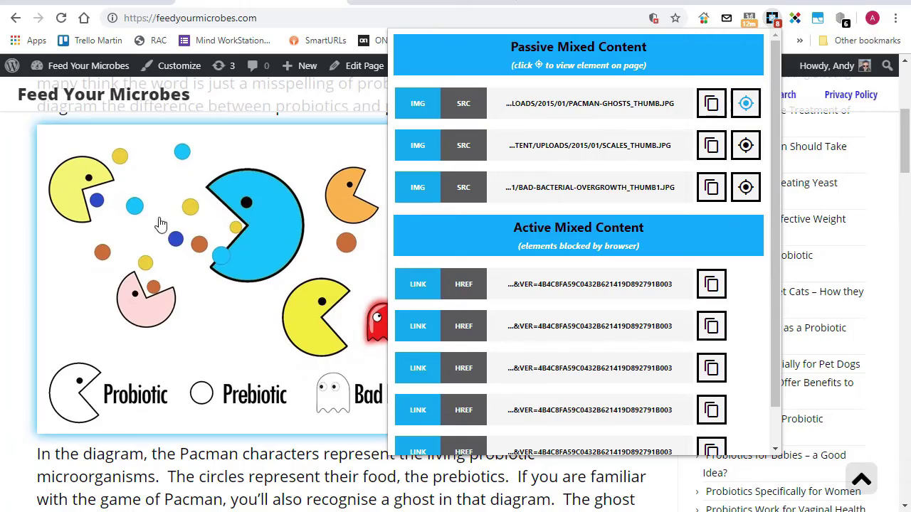
{"action": "scroll", "coordinate": [673, 192], "scroll_direction": "down", "scroll_amount": 7}
{"action": "left_click", "coordinate": [747, 147]}
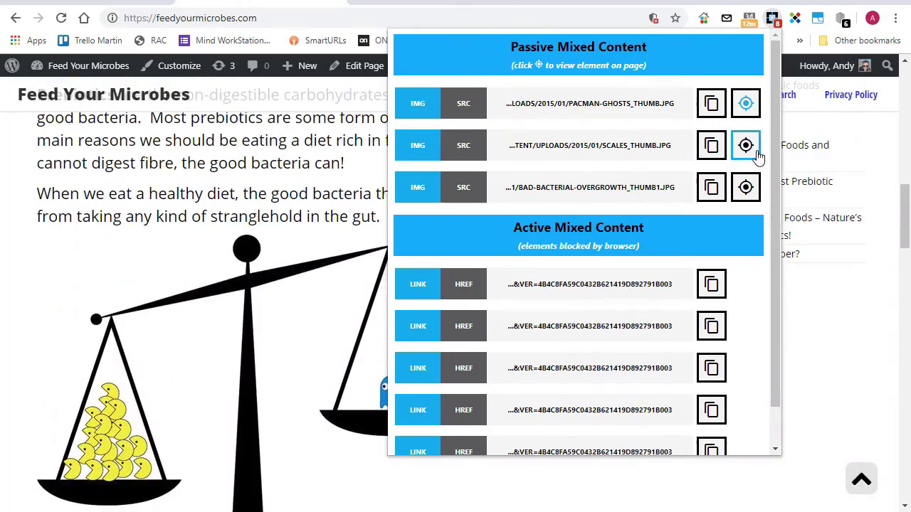
{"action": "scroll", "coordinate": [300, 267], "scroll_direction": "down", "scroll_amount": 10}
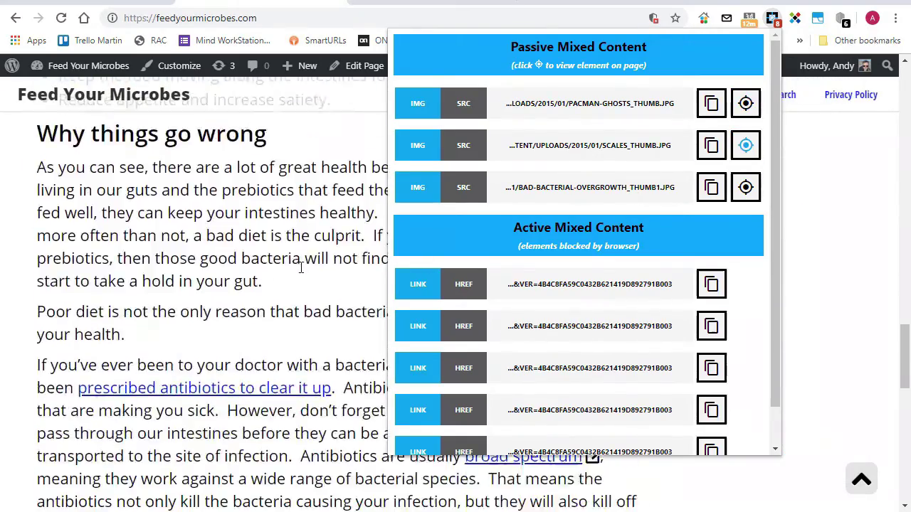
{"action": "left_click", "coordinate": [747, 192]}
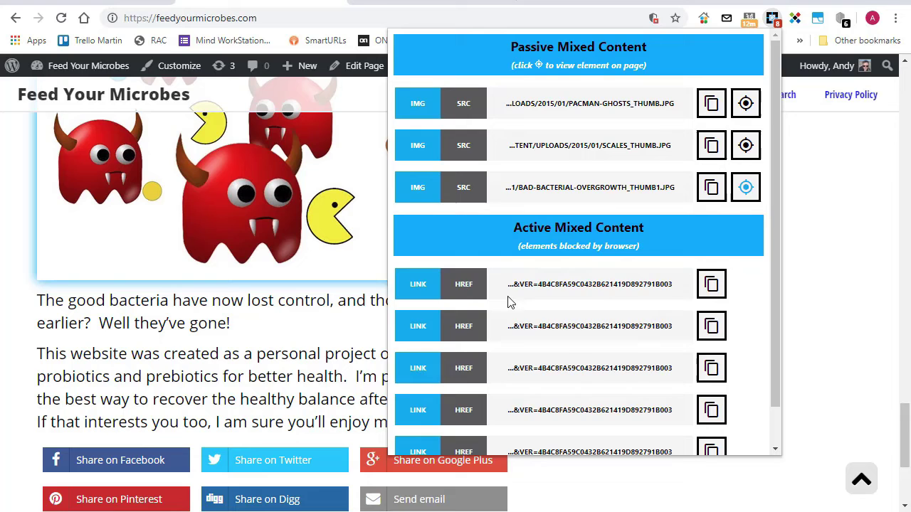
{"action": "scroll", "coordinate": [590, 291], "scroll_direction": "down", "scroll_amount": 1}
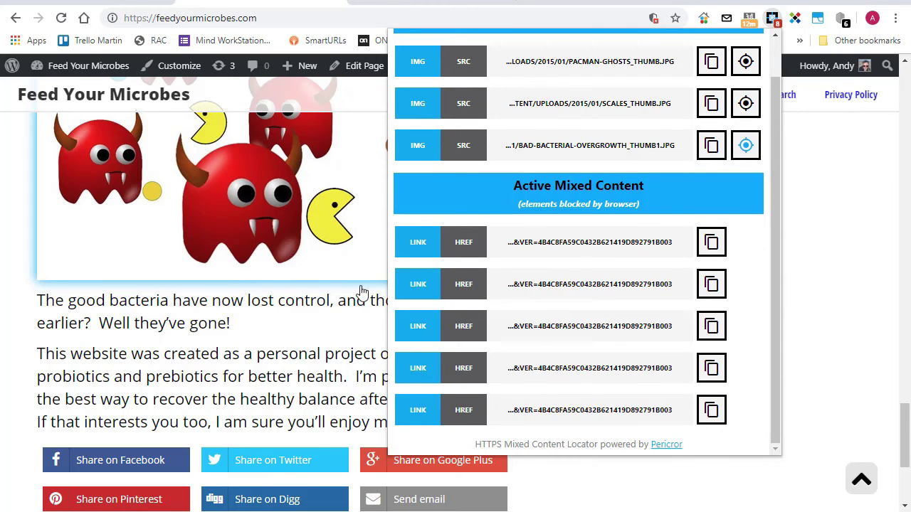
{"action": "key", "text": "Escape"}
{"action": "scroll", "coordinate": [427, 359], "scroll_direction": "up", "scroll_amount": 10}
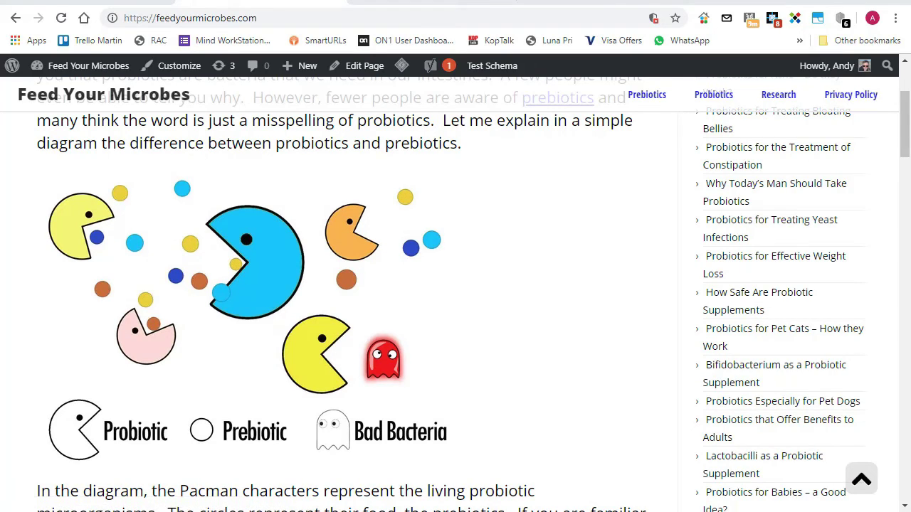
- Inspect the Pacman image in DevTools to show its src is http pacman-ghosts_thumb.jpg
{"action": "key", "text": "ctrl+shift+i"}
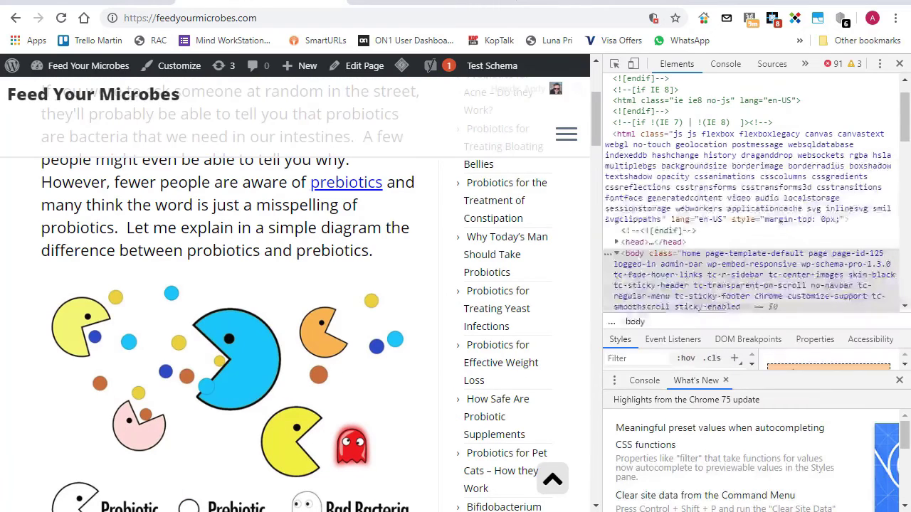
{"action": "left_click", "coordinate": [614, 64]}
{"action": "left_click", "coordinate": [261, 373]}
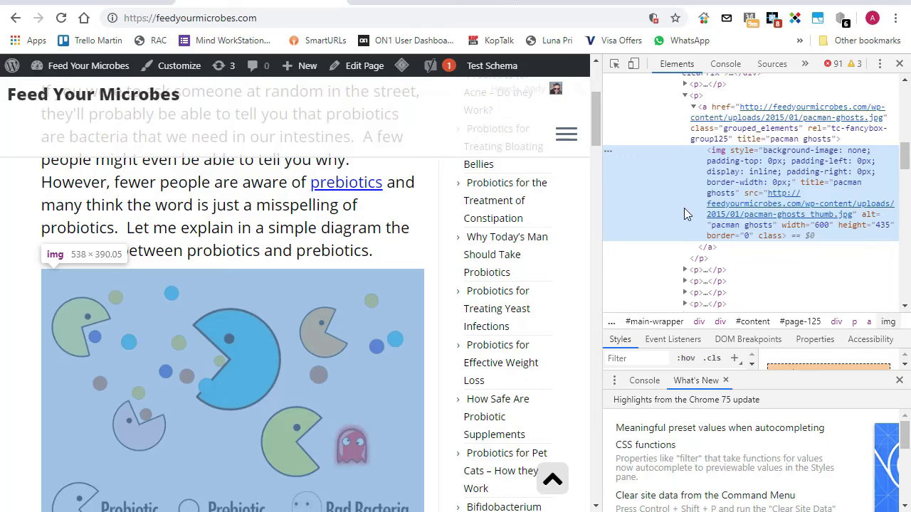
{"action": "mouse_move", "coordinate": [713, 215]}
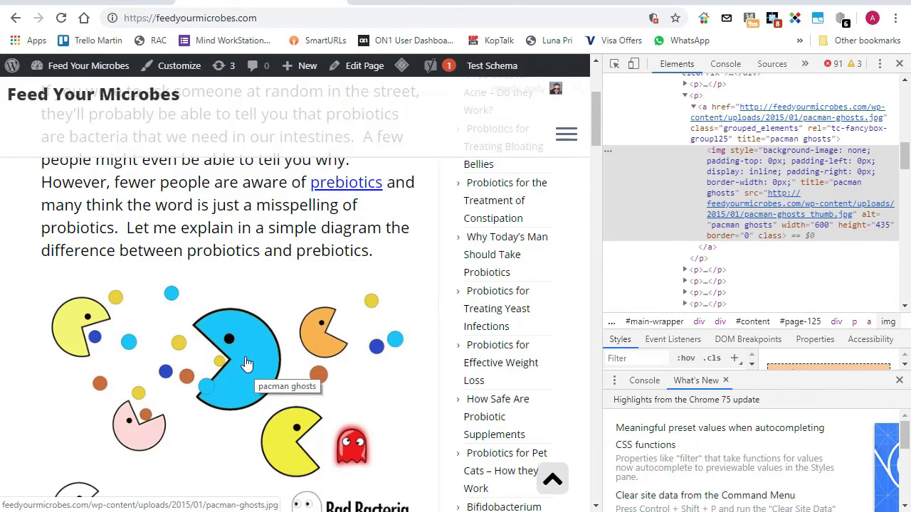
- Reopen the extension's mixed-content list, scroll through it, then move to the Why No Padlock tab
{"action": "left_click", "coordinate": [773, 21]}
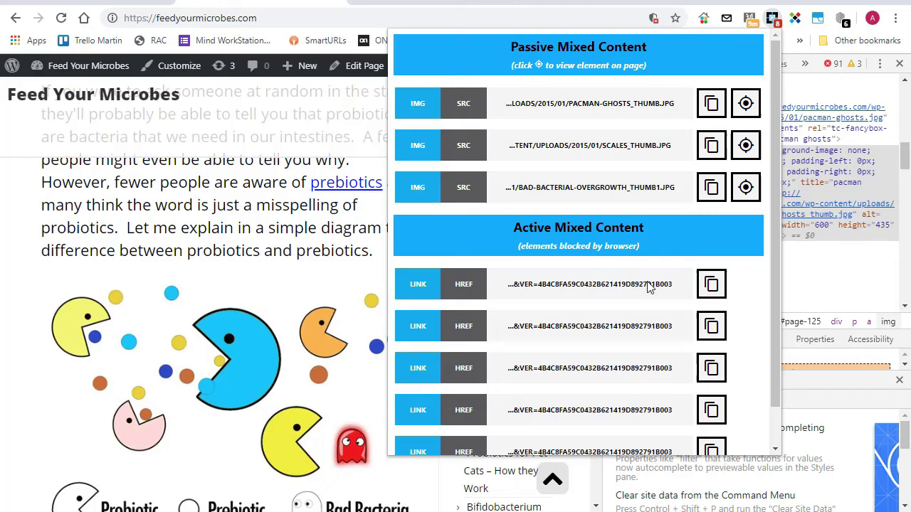
{"action": "scroll", "coordinate": [605, 326], "scroll_direction": "down", "scroll_amount": 1}
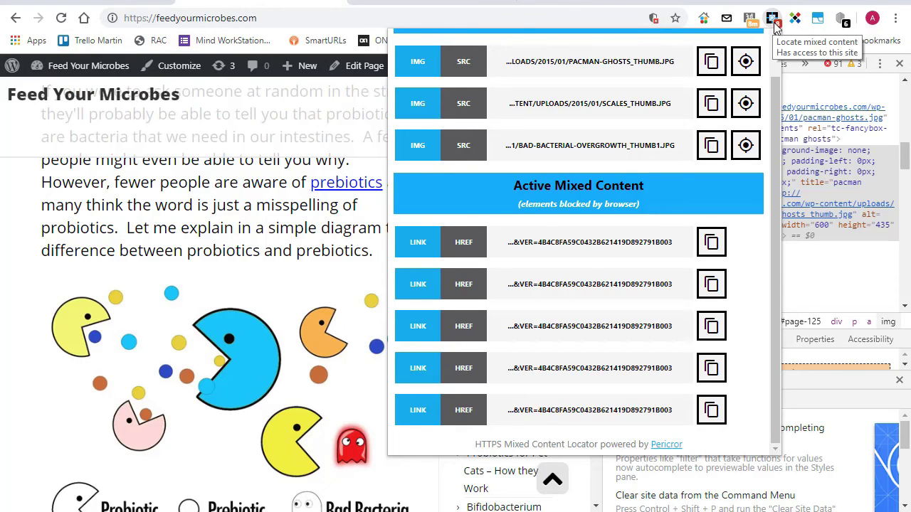
{"action": "left_click", "coordinate": [389, 2]}
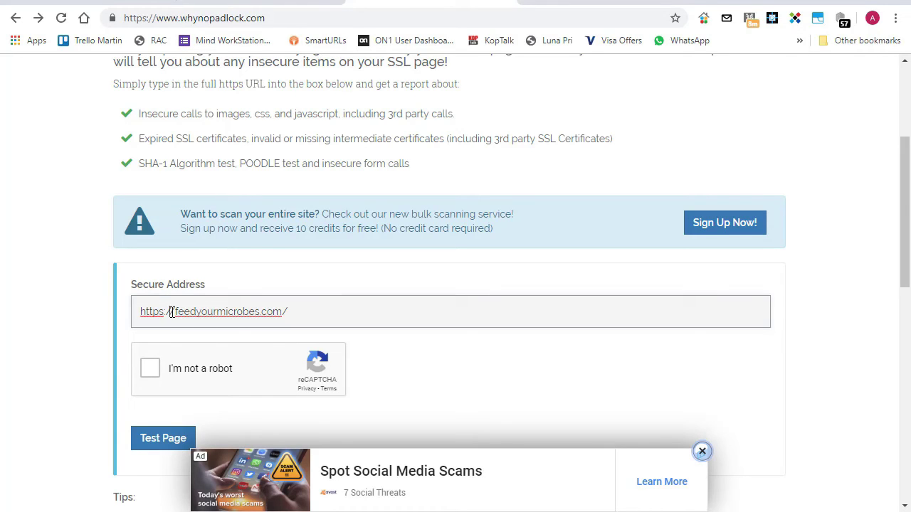
{"action": "left_click", "coordinate": [295, 313]}
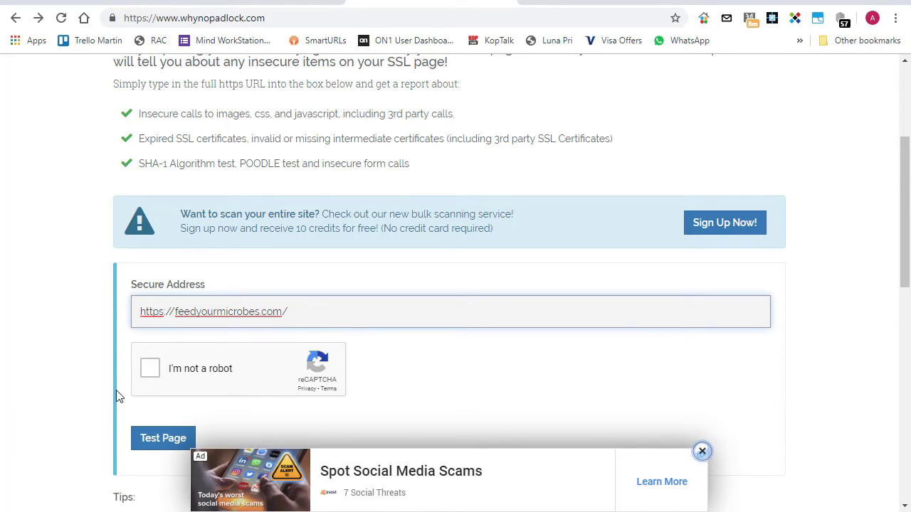
{"action": "left_click", "coordinate": [150, 368]}
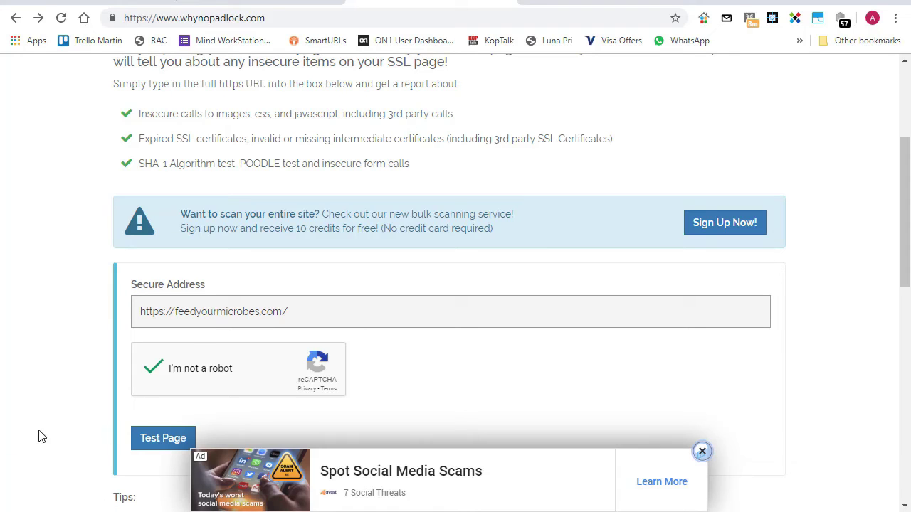
{"action": "left_click", "coordinate": [148, 439]}
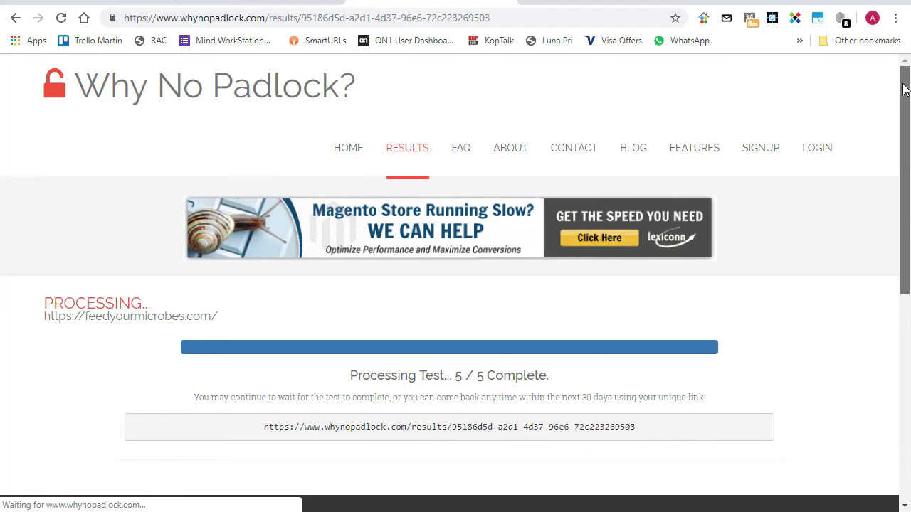
- Scroll to the mixed-content errors and highlight the insecure Google Fonts URL
{"action": "scroll", "coordinate": [905, 142], "scroll_direction": "down", "scroll_amount": 1}
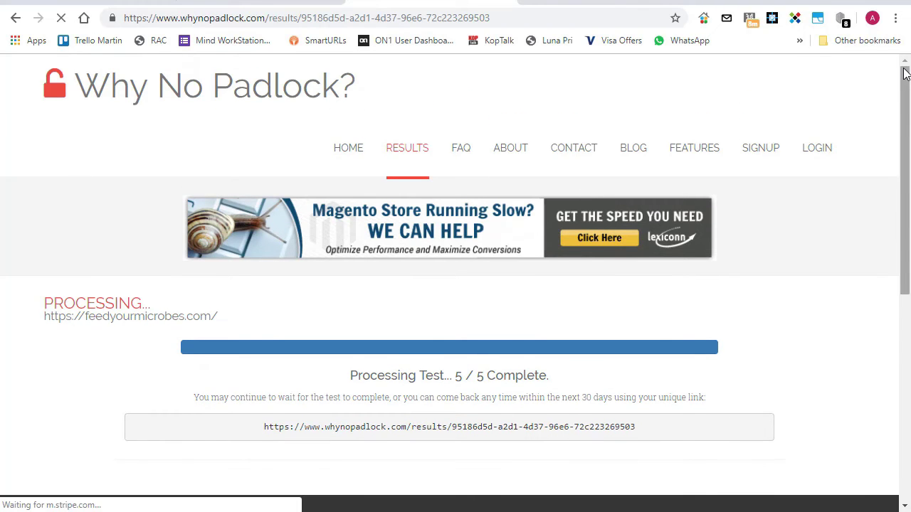
{"action": "left_click_drag", "start_coordinate": [907, 85], "coordinate": [907, 331]}
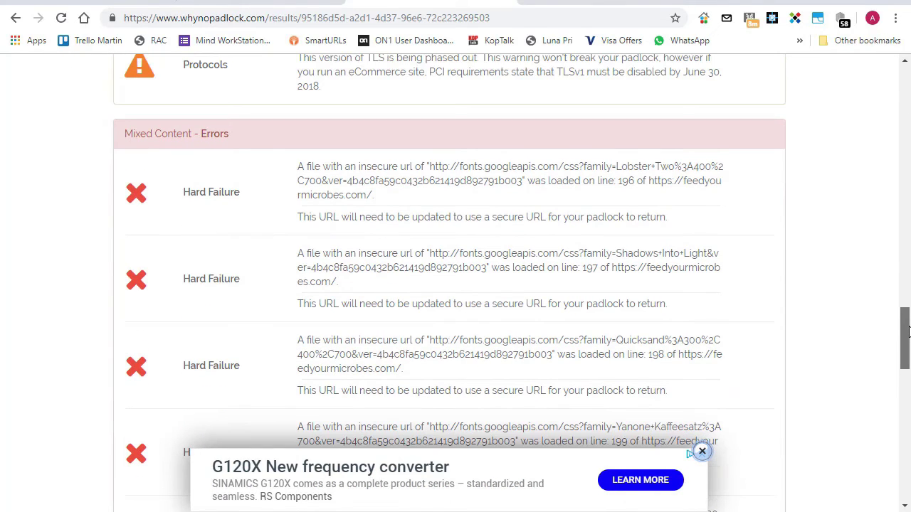
{"action": "scroll", "coordinate": [176, 144], "scroll_direction": "up", "scroll_amount": 1}
{"action": "scroll", "coordinate": [176, 146], "scroll_direction": "down", "scroll_amount": 1}
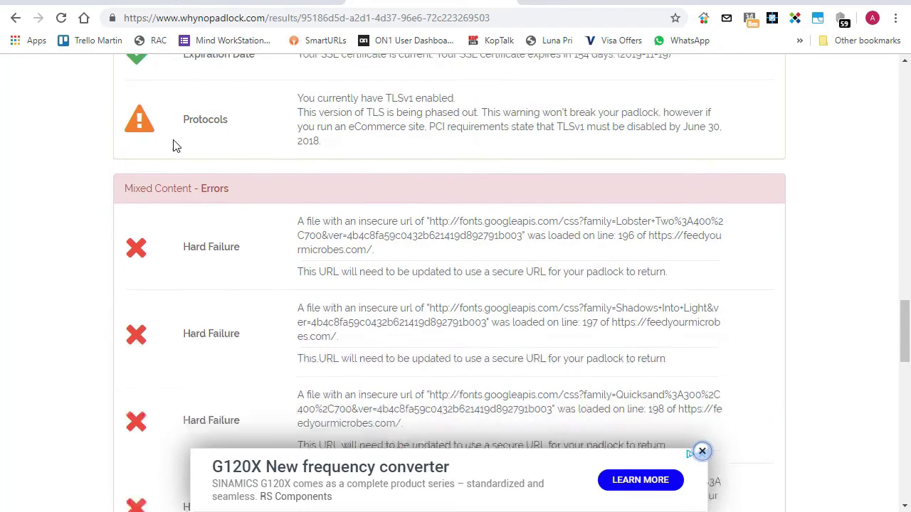
{"action": "scroll", "coordinate": [176, 146], "scroll_direction": "down", "scroll_amount": 1}
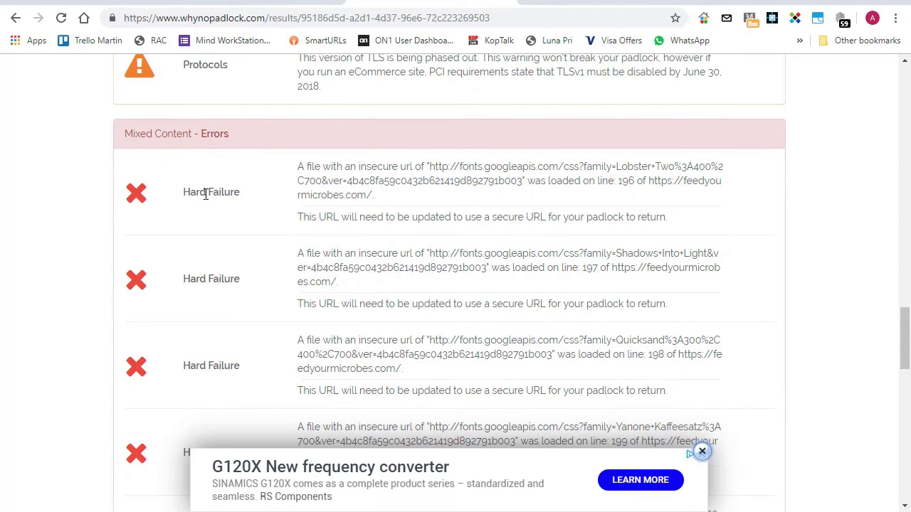
{"action": "left_click_drag", "start_coordinate": [310, 165], "coordinate": [441, 165]}
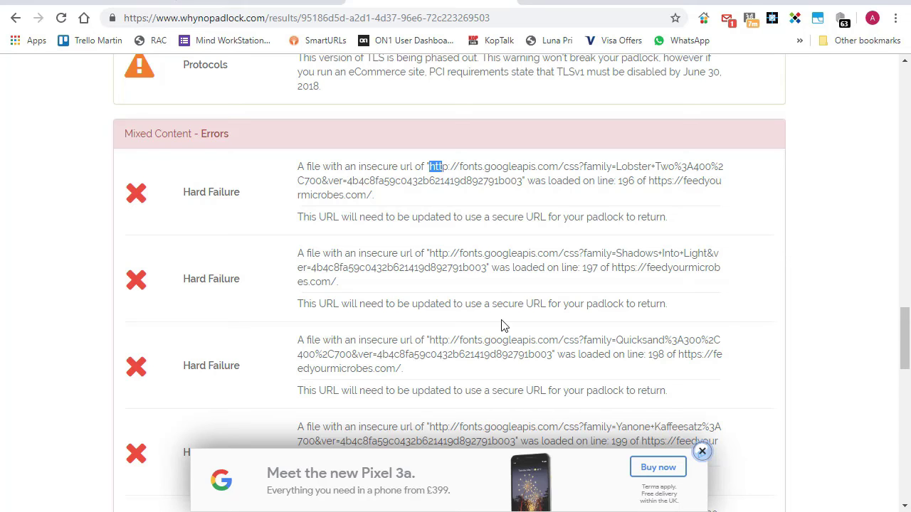
{"action": "left_click", "coordinate": [481, 379]}
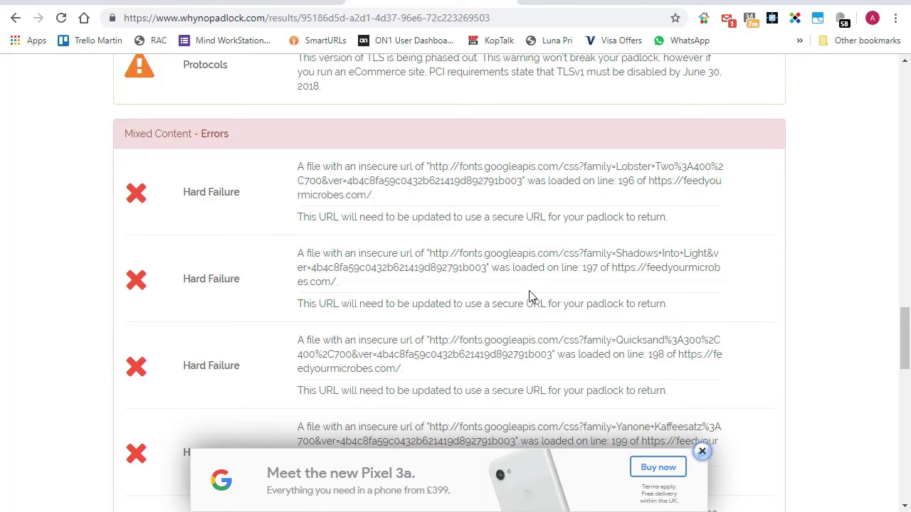
- Highlight the http image URLs pacman-ghosts_thumb.jpg, Scales_thumb.jpg and Bad-Bacterial-Overgrowth_thumb1.jpg
{"action": "scroll", "coordinate": [530, 291], "scroll_direction": "down", "scroll_amount": 4}
{"action": "scroll", "coordinate": [530, 291], "scroll_direction": "down", "scroll_amount": 2}
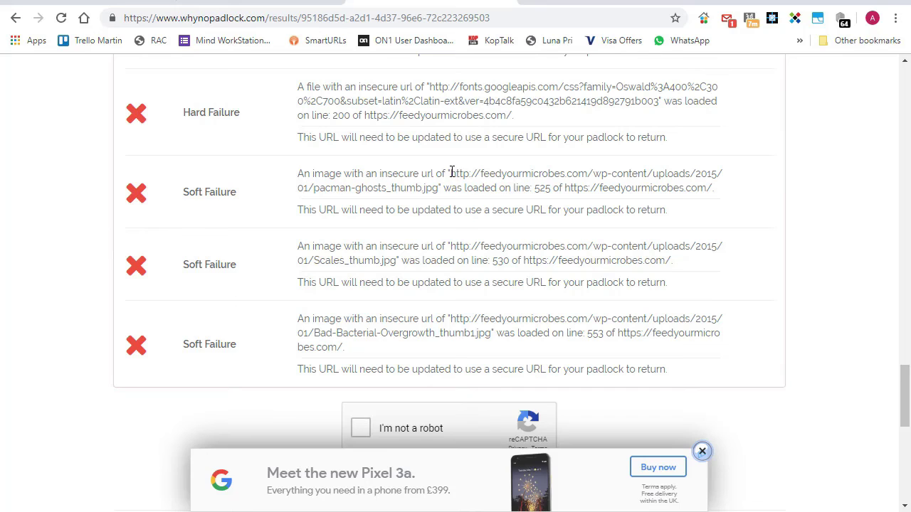
{"action": "left_click_drag", "start_coordinate": [451, 173], "coordinate": [440, 188]}
{"action": "left_click_drag", "start_coordinate": [451, 246], "coordinate": [397, 261]}
{"action": "left_click_drag", "start_coordinate": [451, 318], "coordinate": [494, 331]}
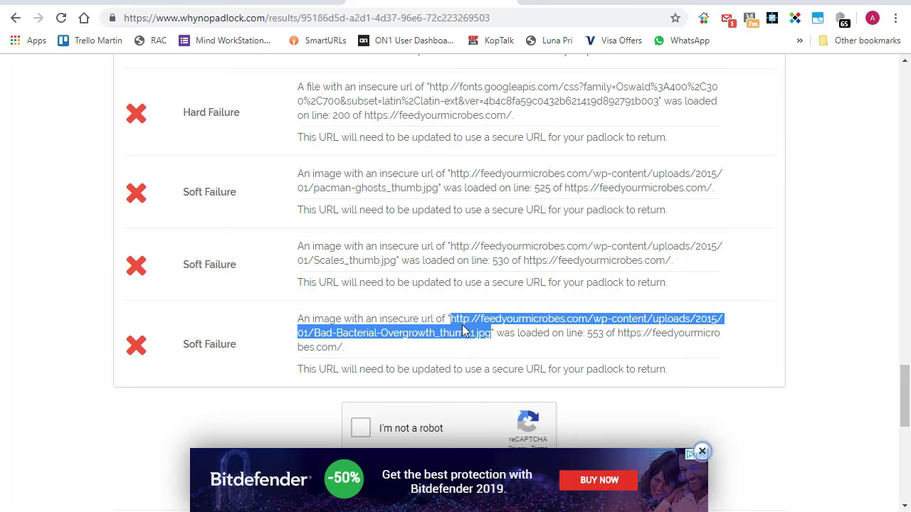
- Go to the Feed Your Microbes admin dashboard, close developer tools, and list installed plugins
{"action": "left_click", "coordinate": [260, 2]}
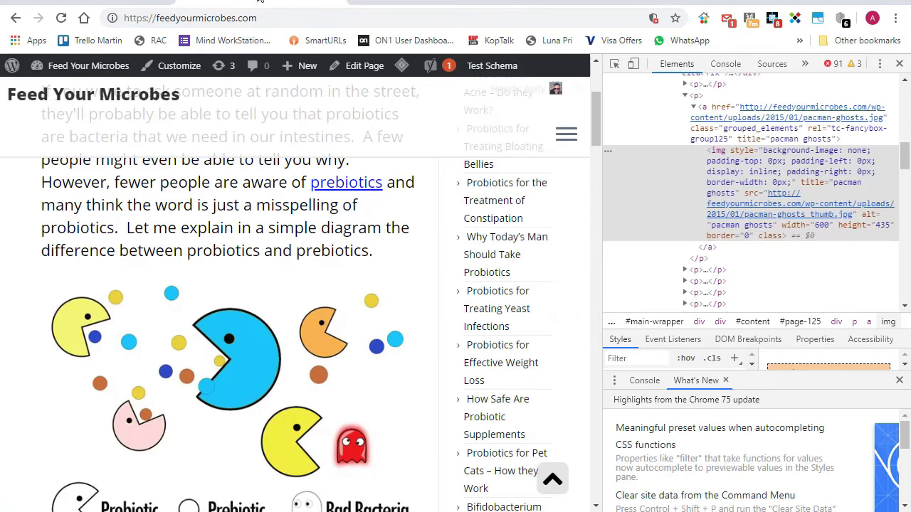
{"action": "mouse_move", "coordinate": [71, 65]}
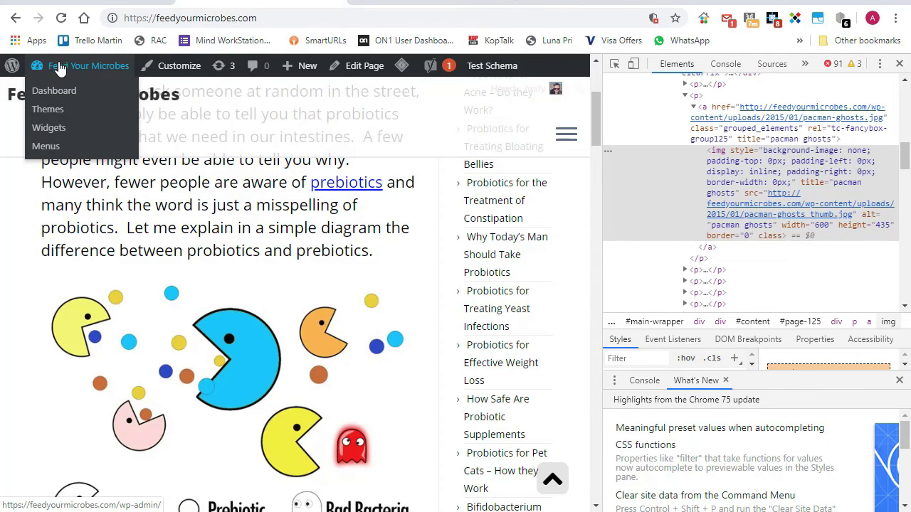
{"action": "left_click", "coordinate": [64, 71]}
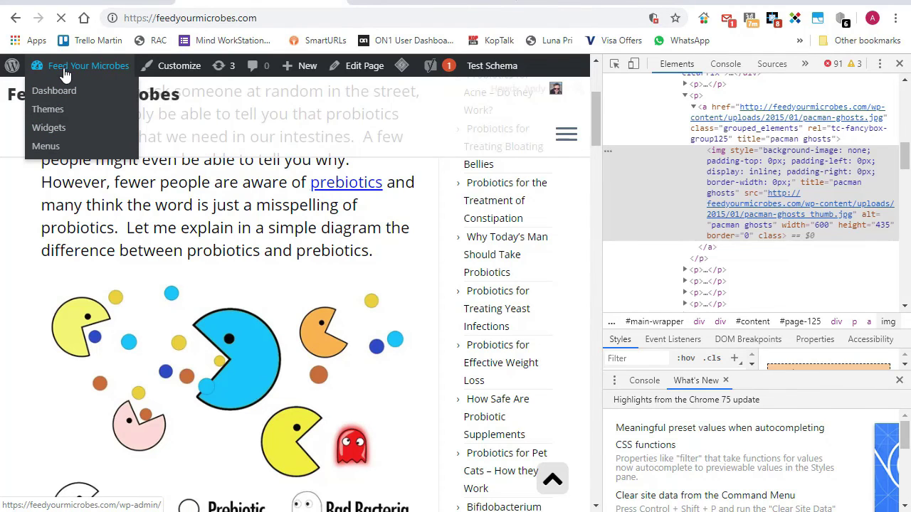
{"action": "left_click", "coordinate": [899, 65]}
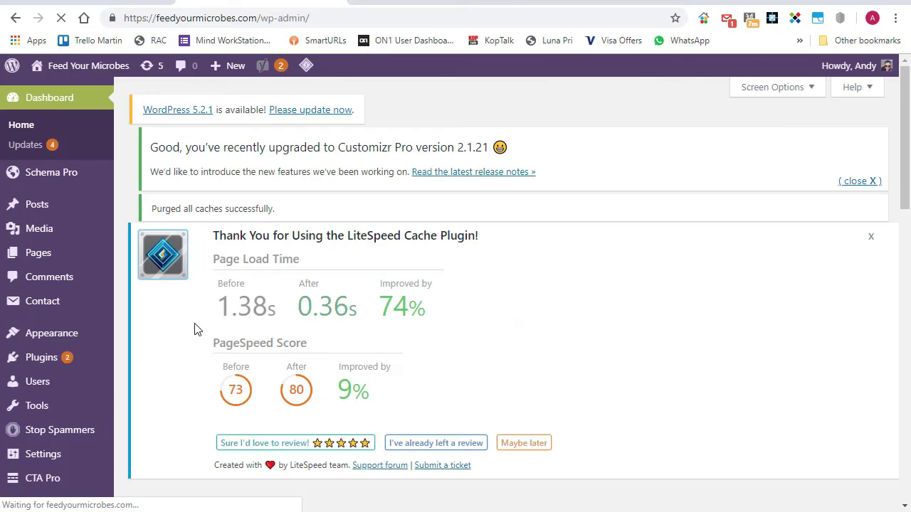
{"action": "left_click", "coordinate": [36, 360]}
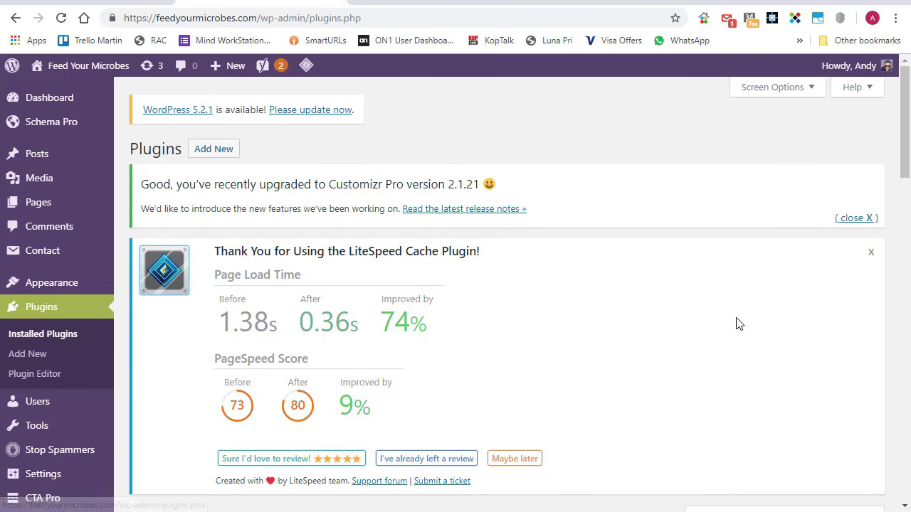
- Dismiss the LiteSpeed Cache and other notices, then activate SSL Insecure Content Fixer
{"action": "left_click", "coordinate": [869, 253]}
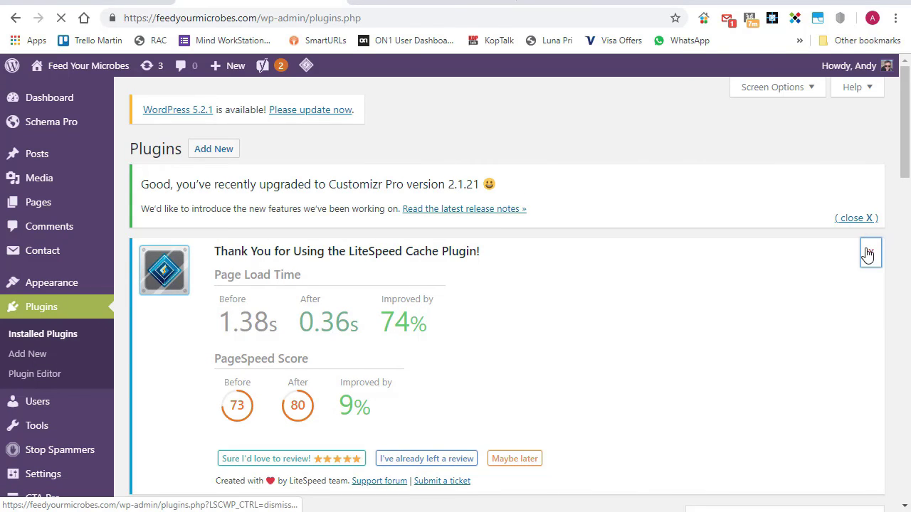
{"action": "left_click", "coordinate": [856, 220]}
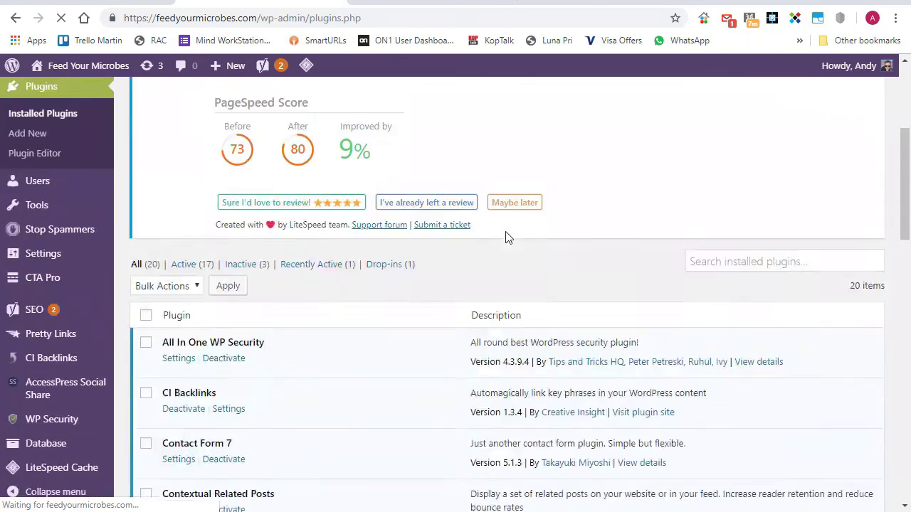
{"action": "scroll", "coordinate": [505, 237], "scroll_direction": "down", "scroll_amount": 8}
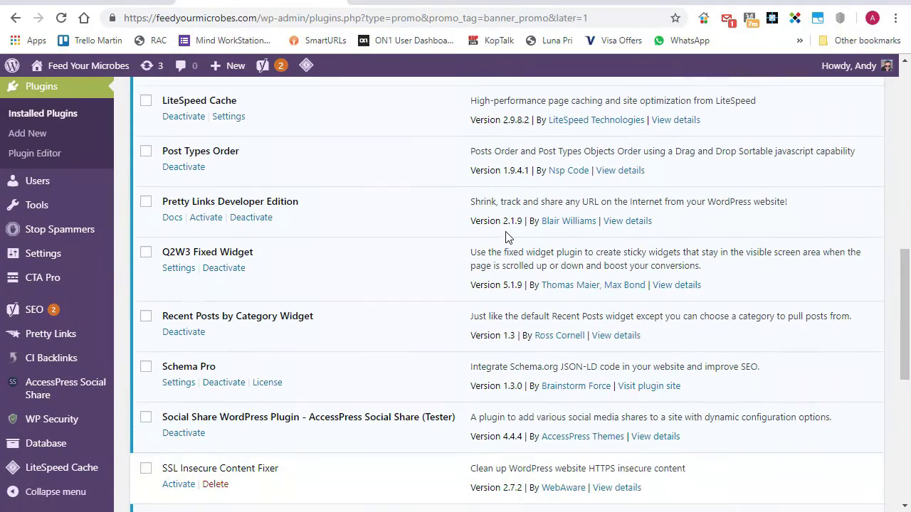
{"action": "scroll", "coordinate": [253, 393], "scroll_direction": "down", "scroll_amount": 2}
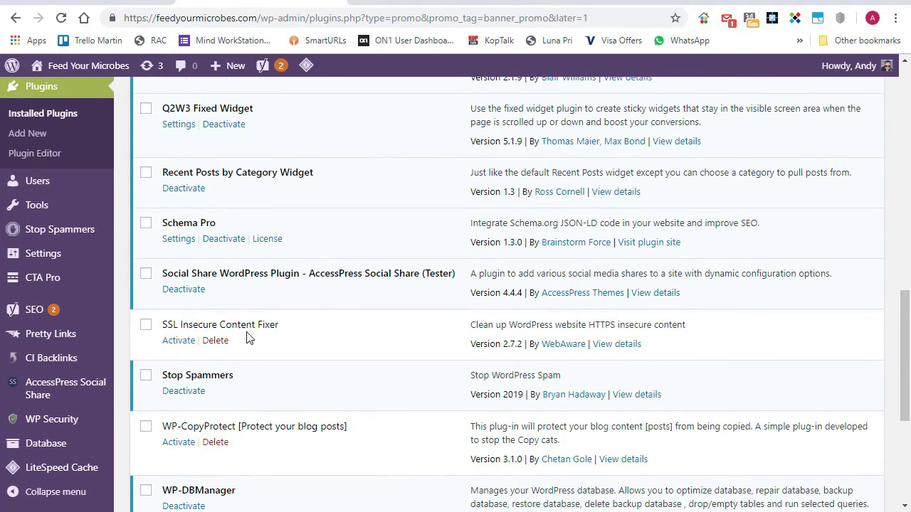
{"action": "left_click", "coordinate": [178, 340]}
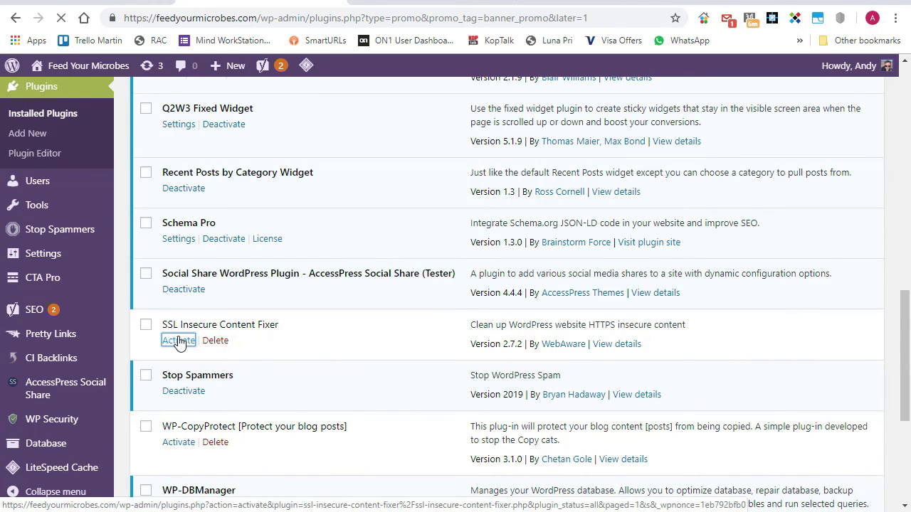
- Set the SSL Insecure Content Fixer fixing level to Content and save the settings
{"action": "scroll", "coordinate": [64, 331], "scroll_direction": "down", "scroll_amount": 6}
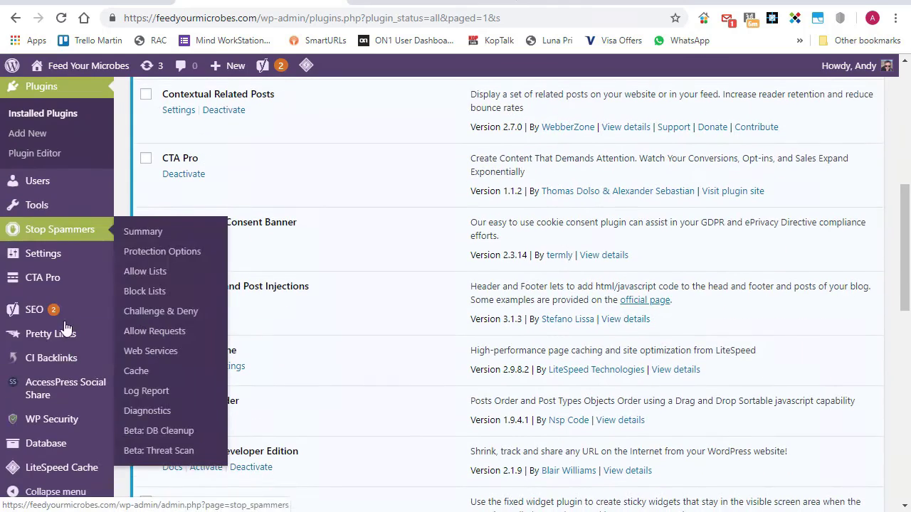
{"action": "mouse_move", "coordinate": [66, 254]}
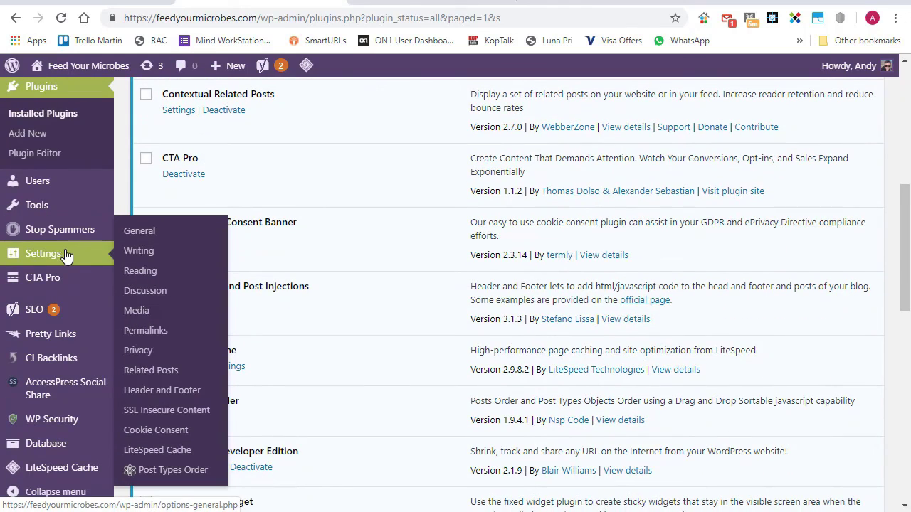
{"action": "left_click", "coordinate": [183, 413]}
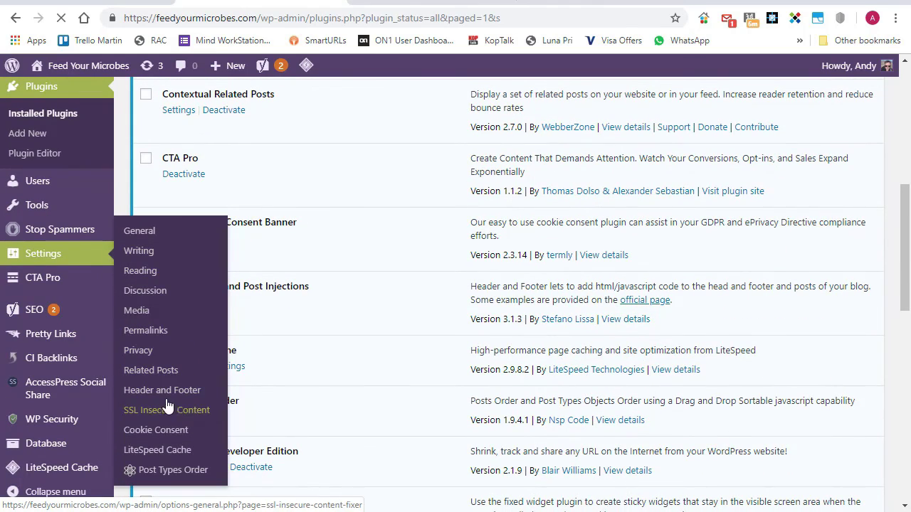
{"action": "scroll", "coordinate": [498, 259], "scroll_direction": "down", "scroll_amount": 2}
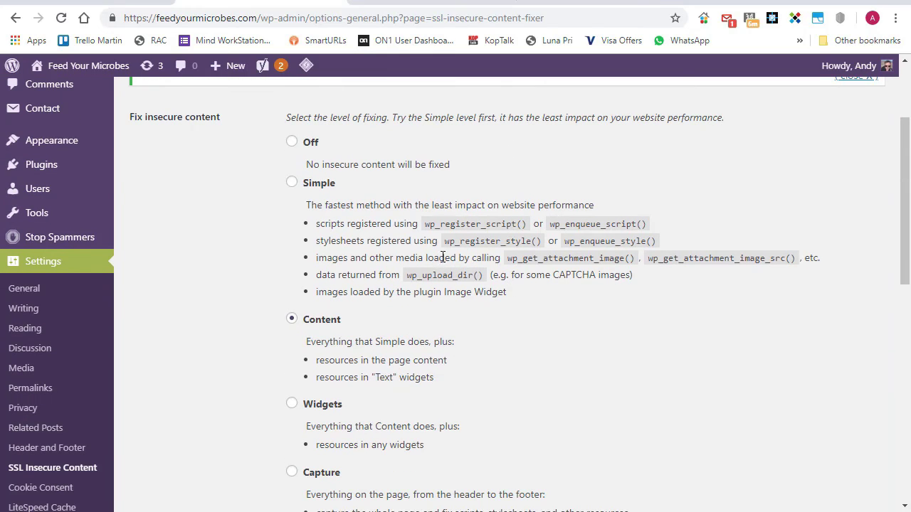
{"action": "left_click", "coordinate": [292, 322]}
{"action": "scroll", "coordinate": [537, 356], "scroll_direction": "down", "scroll_amount": 8}
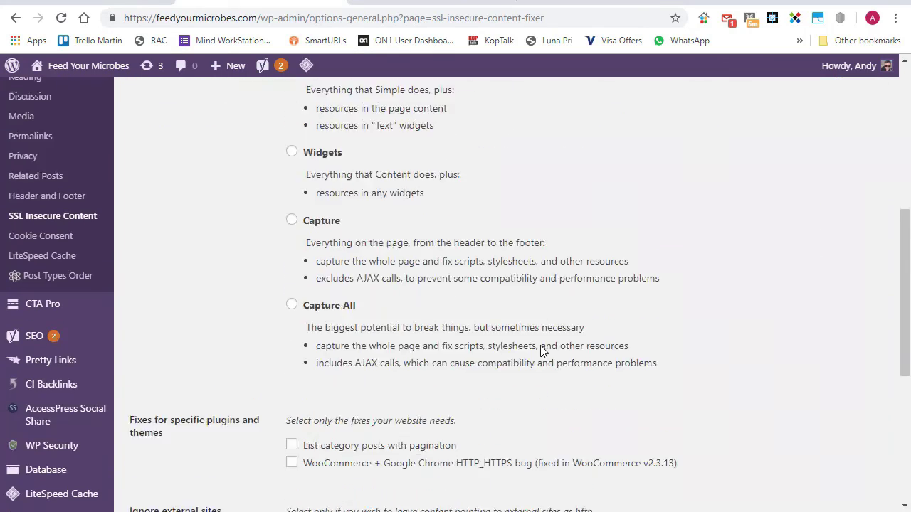
{"action": "left_click", "coordinate": [147, 440]}
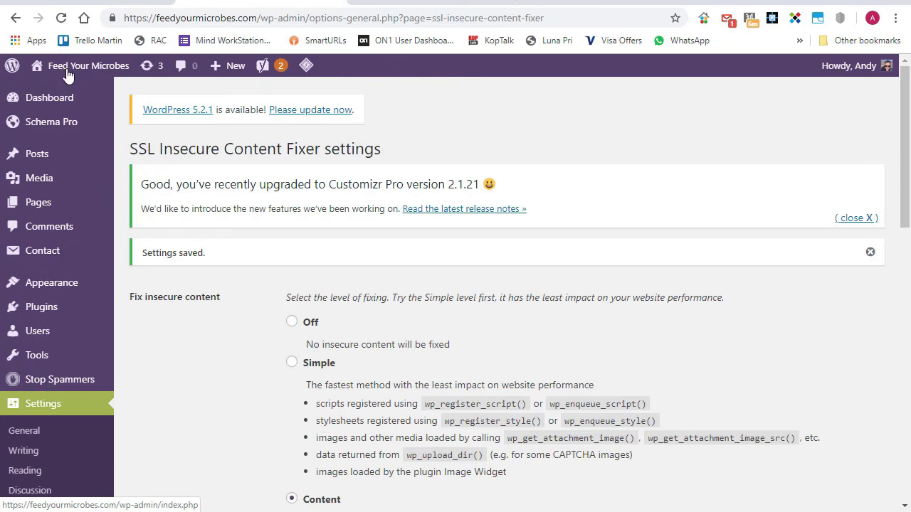
- Open the public Feed Your Microbes site in the current tab
{"action": "mouse_move", "coordinate": [78, 66]}
{"action": "right_click", "coordinate": [62, 93]}
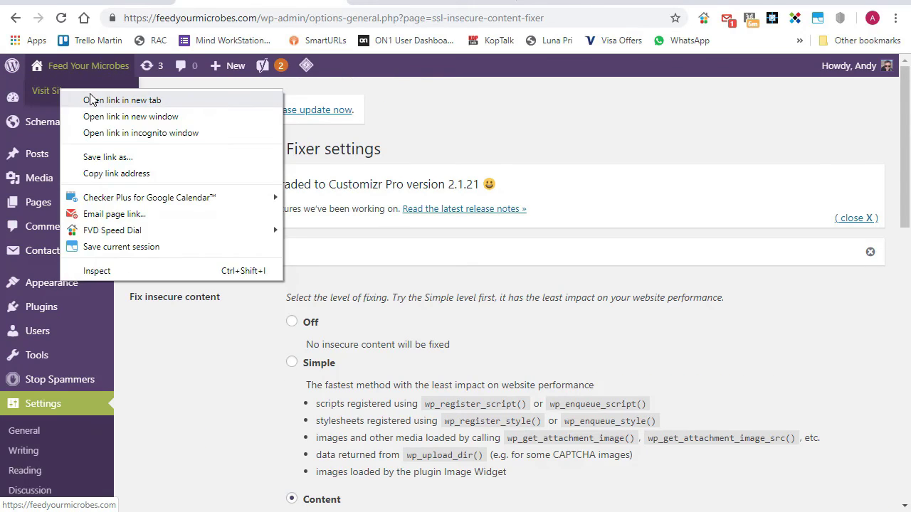
{"action": "left_click", "coordinate": [50, 91]}
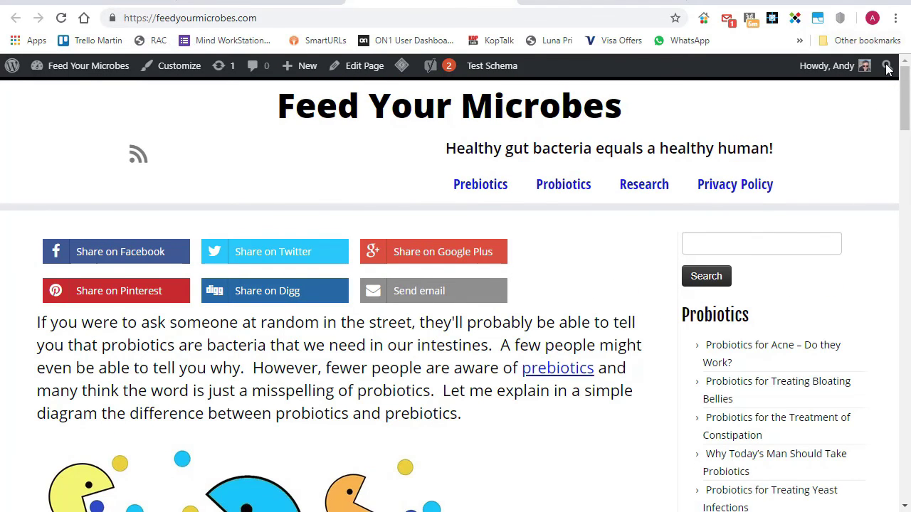
- Inspect the Pacman diagram image in DevTools to confirm its source is now https
{"action": "key", "text": "F12"}
{"action": "left_click", "coordinate": [614, 63]}
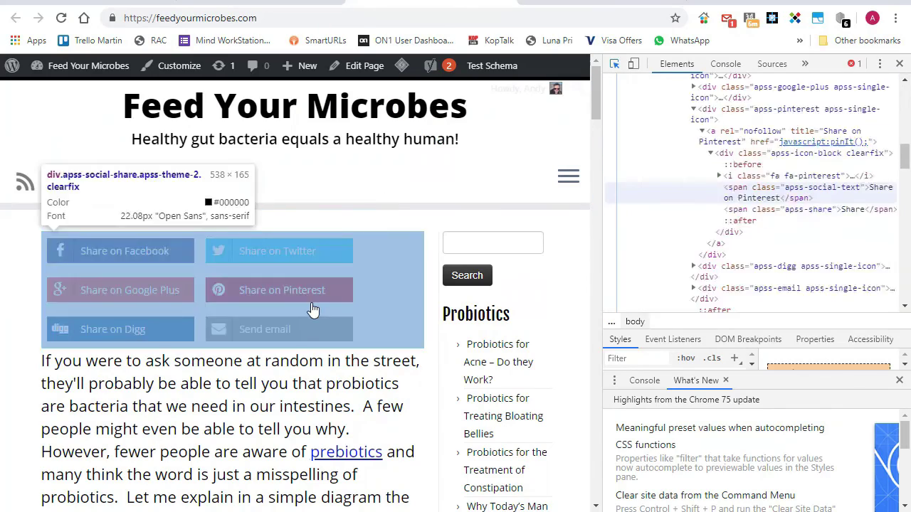
{"action": "scroll", "coordinate": [313, 307], "scroll_direction": "down", "scroll_amount": 5}
{"action": "scroll", "coordinate": [313, 307], "scroll_direction": "down", "scroll_amount": 1}
{"action": "left_click", "coordinate": [240, 259]}
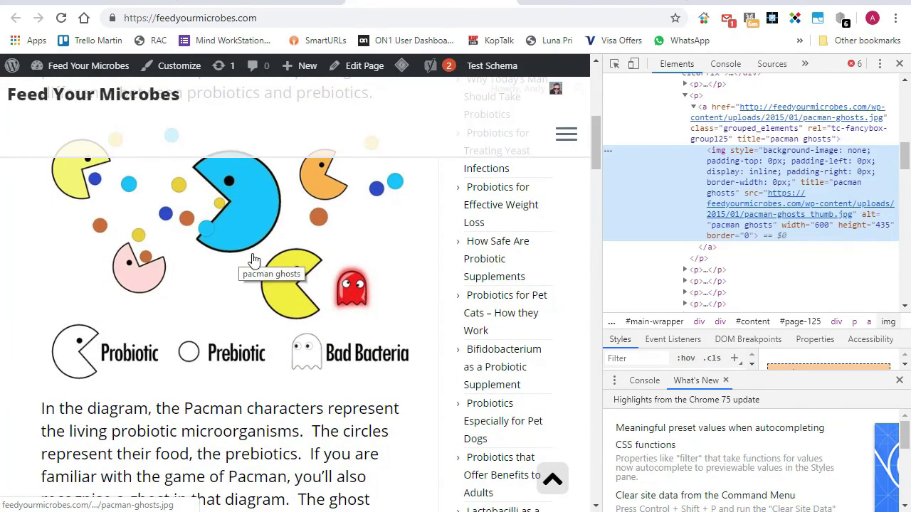
- Close DevTools and go back to the SSL Insecure Content Fixer settings tab
{"action": "mouse_move", "coordinate": [843, 213]}
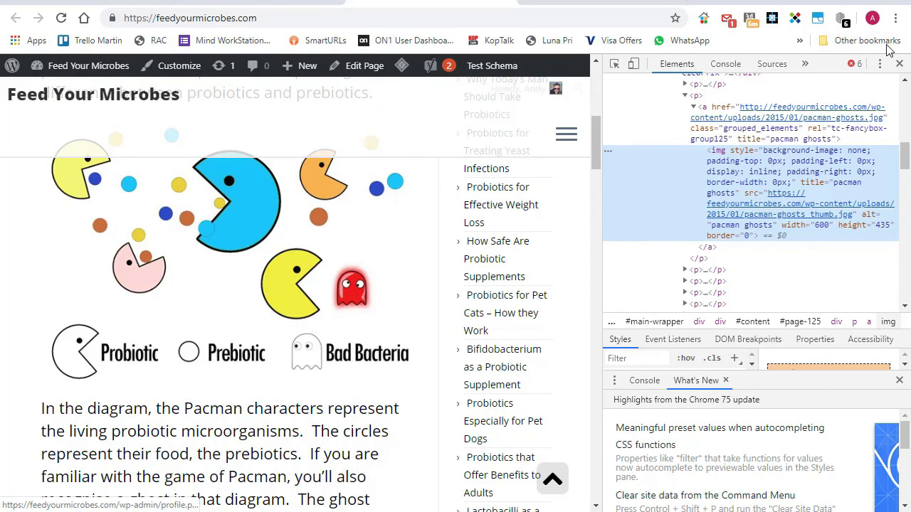
{"action": "left_click", "coordinate": [900, 66]}
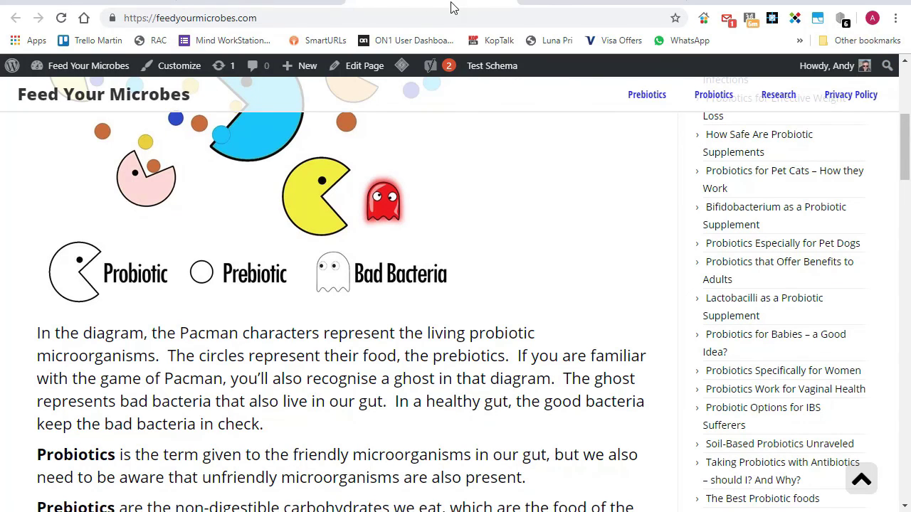
{"action": "left_click", "coordinate": [505, 2]}
{"action": "scroll", "coordinate": [216, 287], "scroll_direction": "down", "scroll_amount": 3}
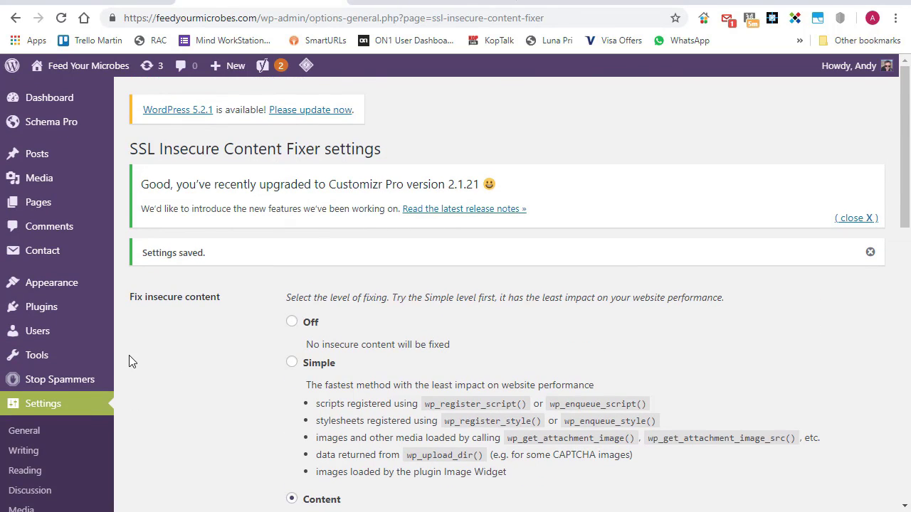
{"action": "scroll", "coordinate": [200, 368], "scroll_direction": "down", "scroll_amount": 2}
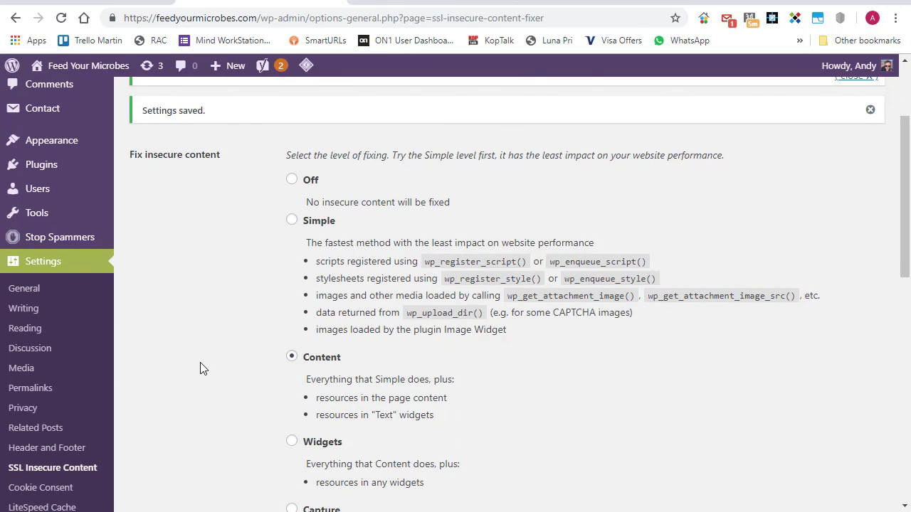